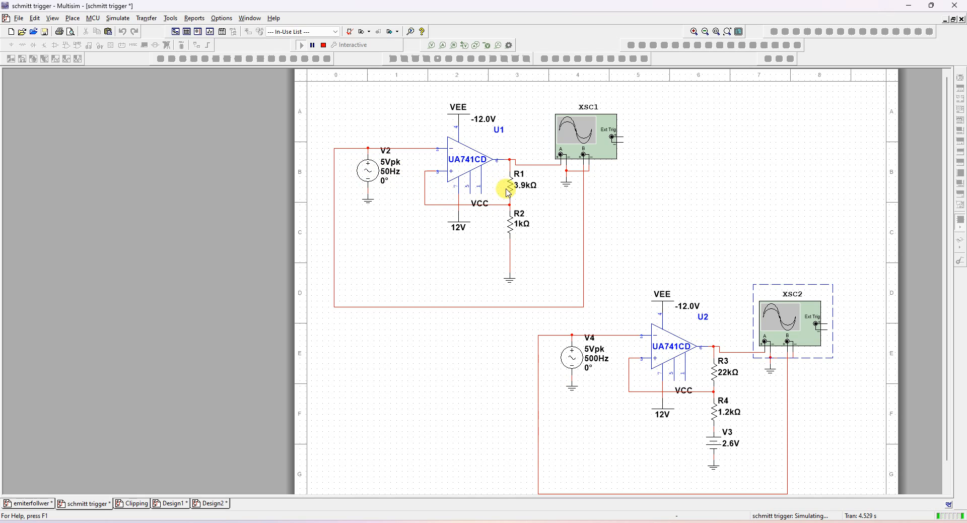
Step: Move oscilloscope XSC1 slightly upward in the upper Schmitt trigger circuit, rerouting its channel wires
click(572, 138)
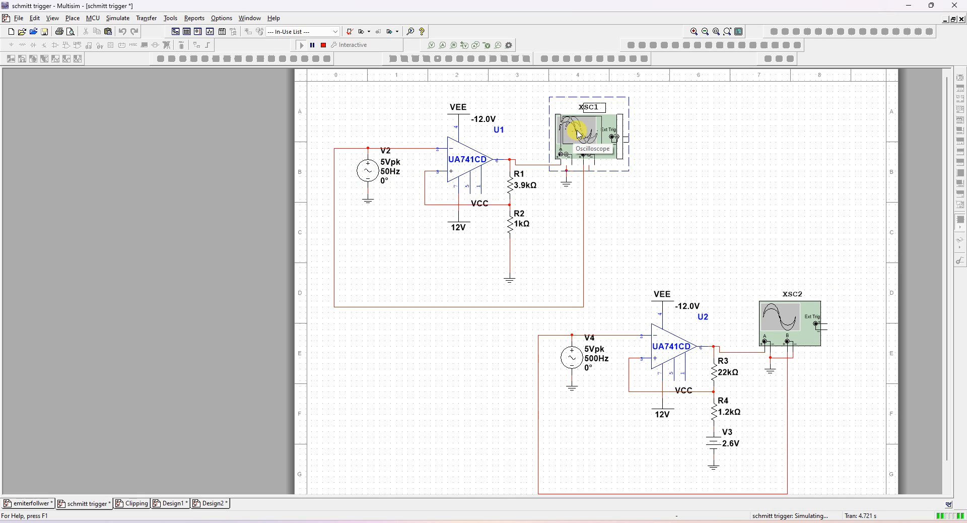
mouse_move(568, 130)
mouse_down()
mouse_move(578, 147)
mouse_move(568, 134)
mouse_move(579, 134)
mouse_up()
click(624, 211)
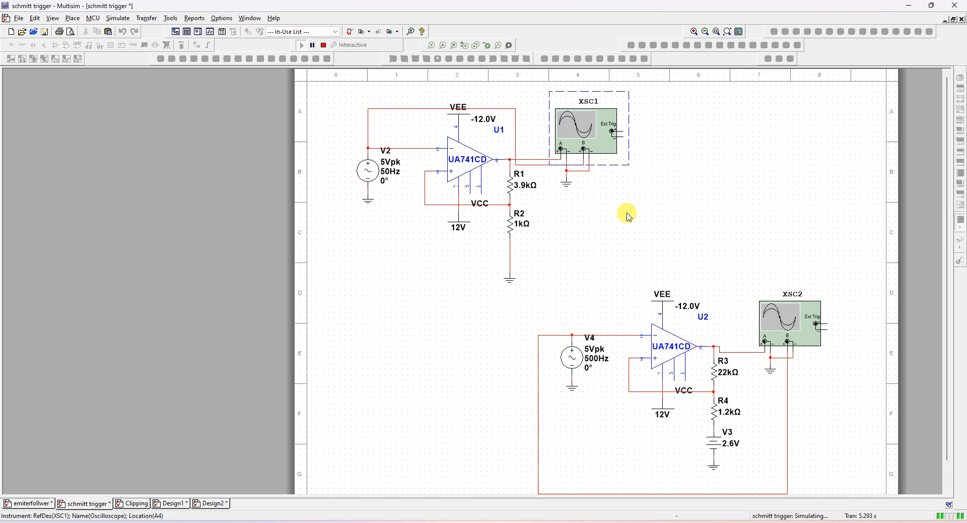
click(586, 158)
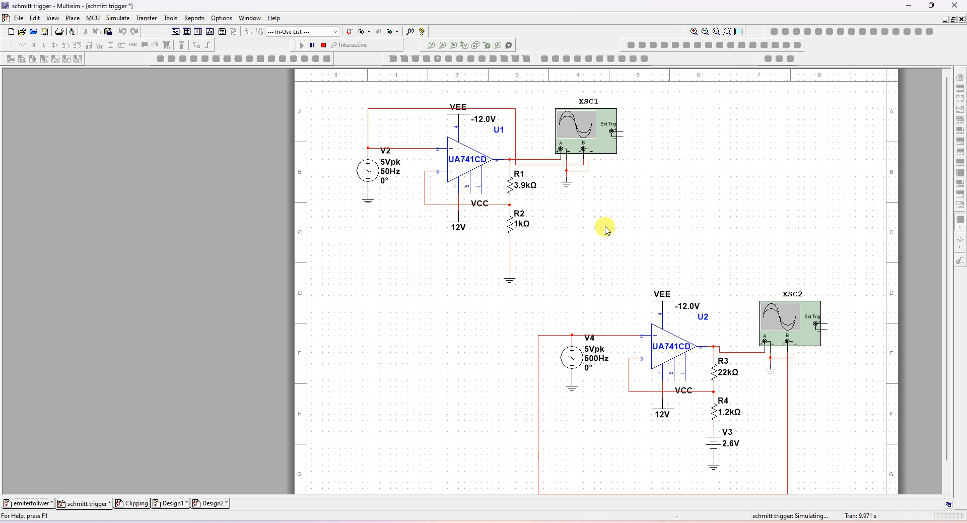
Step: Shift oscilloscope XSC2 slightly up and to the right in the lower circuit, rerouting its channel wires
click(777, 315)
drag(777, 315, 785, 312)
click(707, 188)
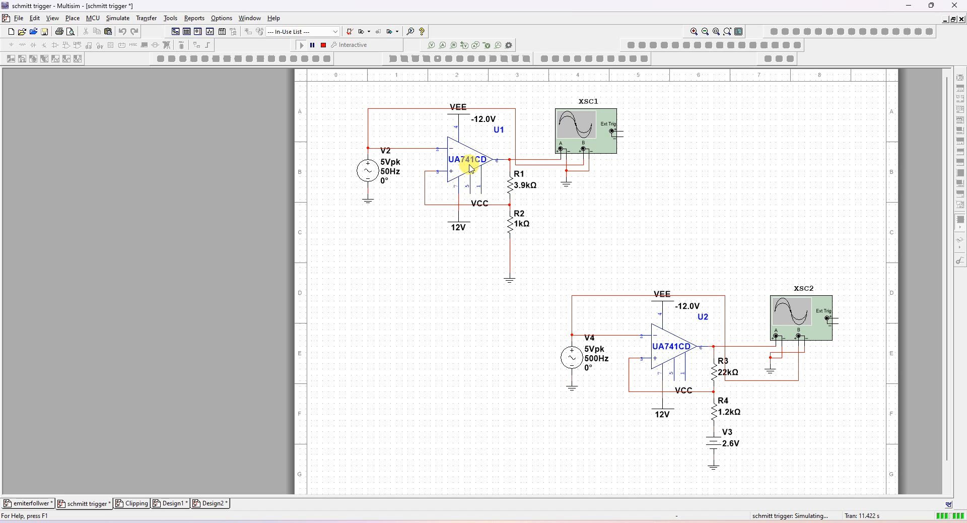
Step: Stop the running interactive simulation of the schmitt trigger design
click(76, 19)
click(250, 18)
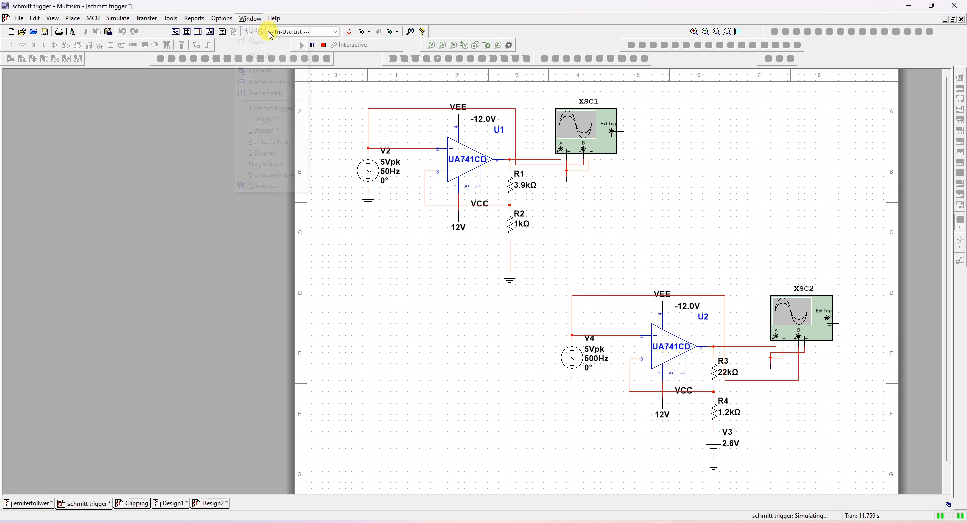
click(323, 45)
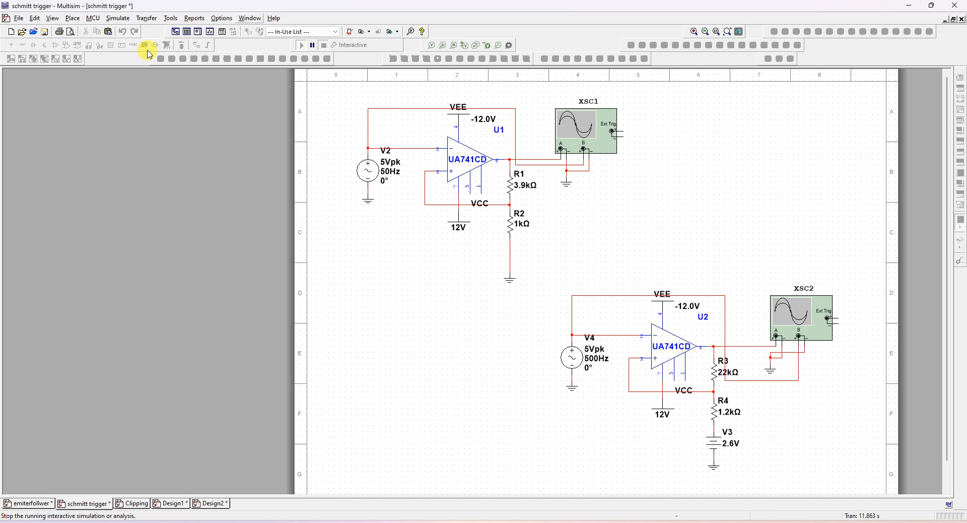
Step: Look up the op-amp in the Analog group of the component library by searching for ua741, and close the browser without placing it
click(75, 19)
click(88, 30)
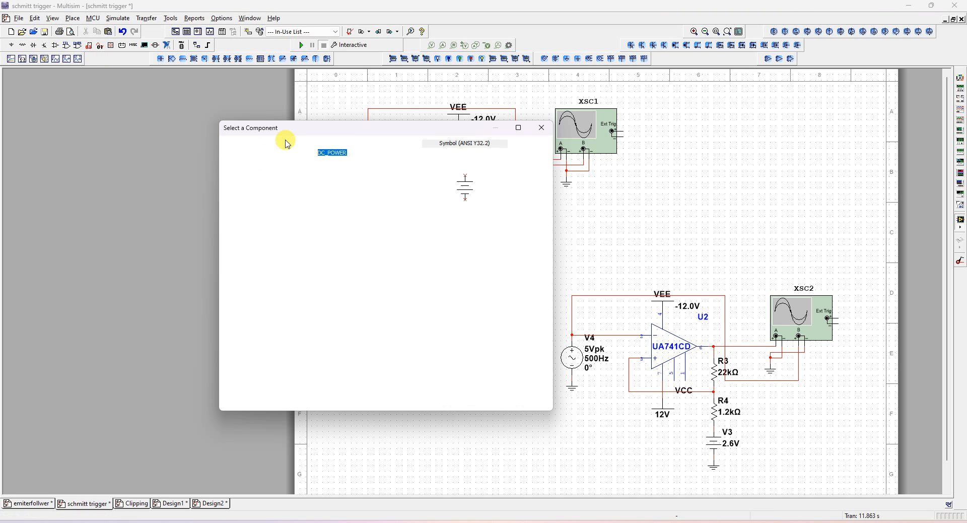
drag(296, 134, 661, 181)
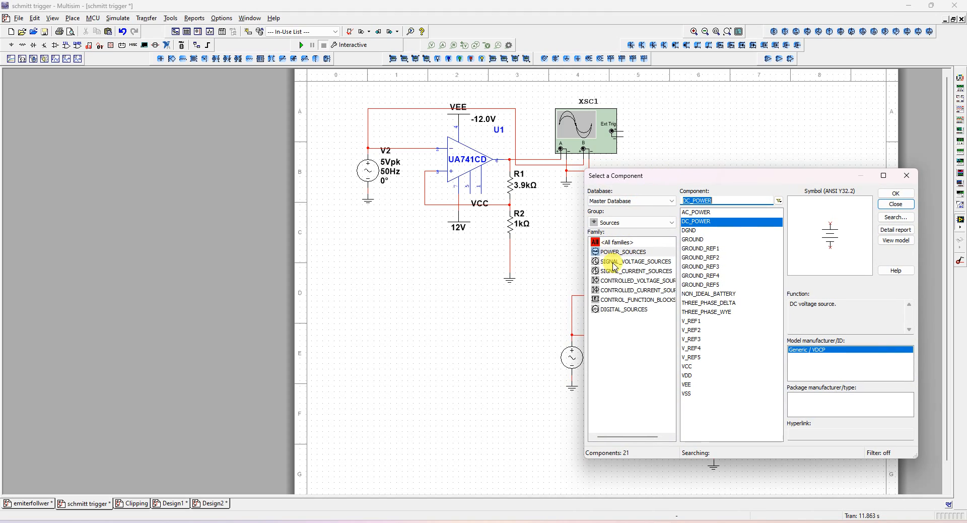
click(636, 222)
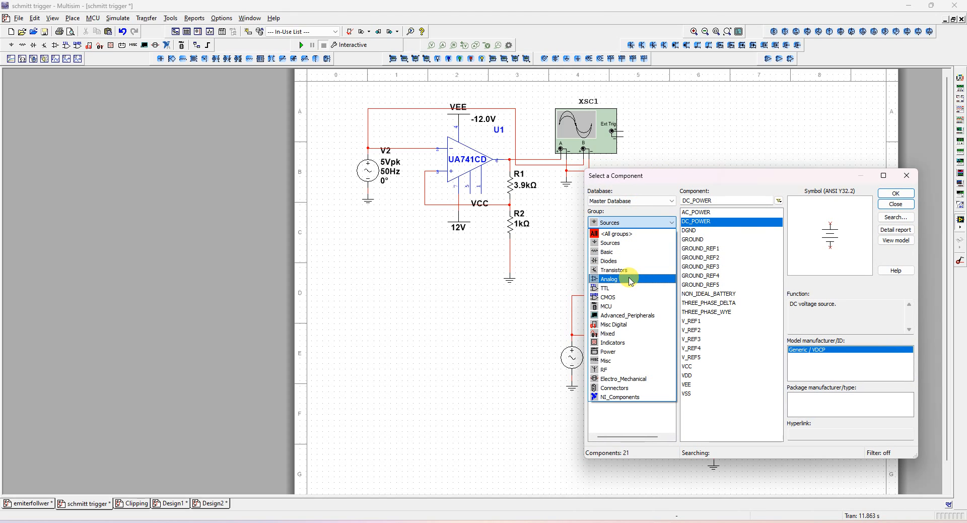
click(631, 279)
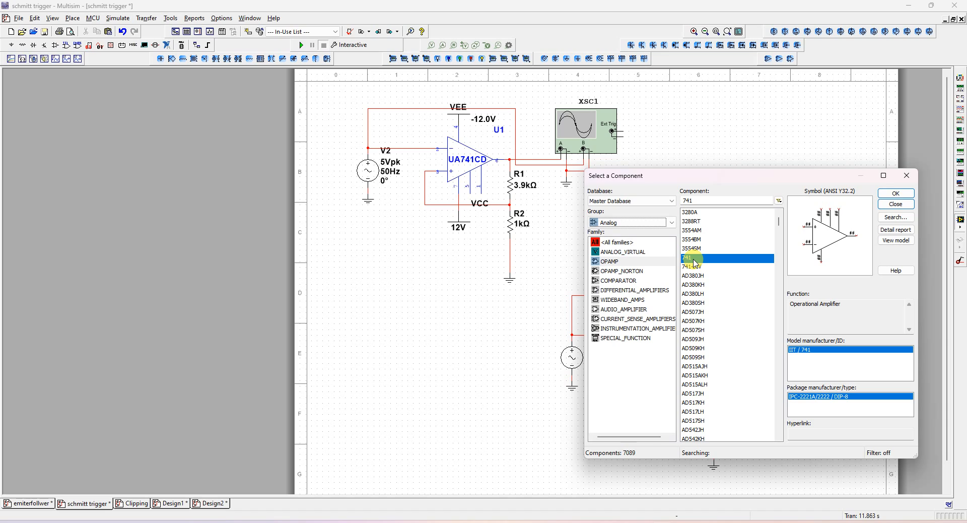
click(697, 200)
text(ua)
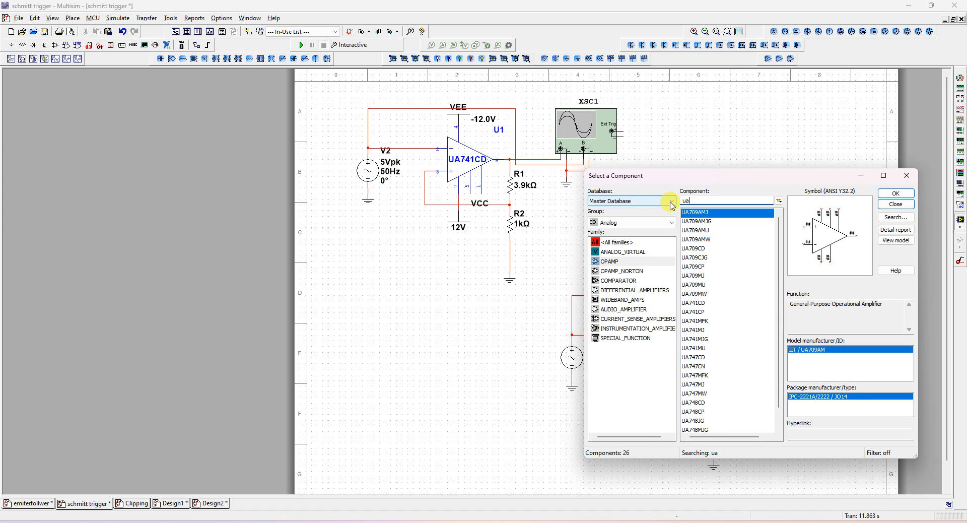
text(741)
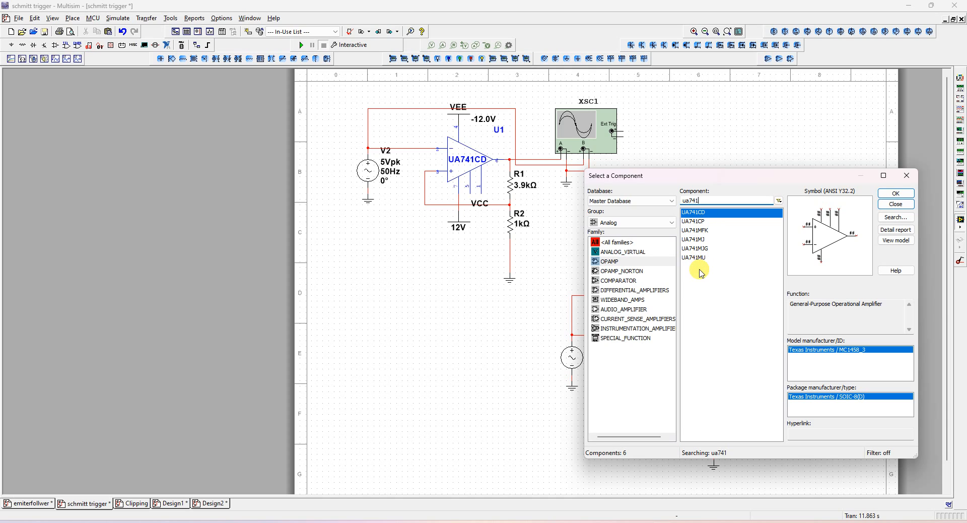
click(895, 204)
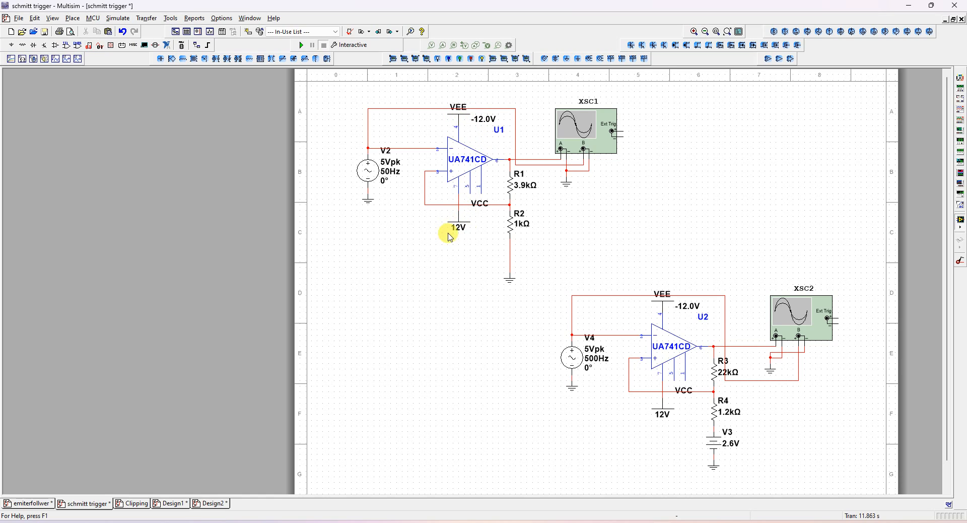
Step: Move the VCC label of the upper op-amp circuit below its 12V supply value
click(478, 218)
drag(477, 218, 471, 239)
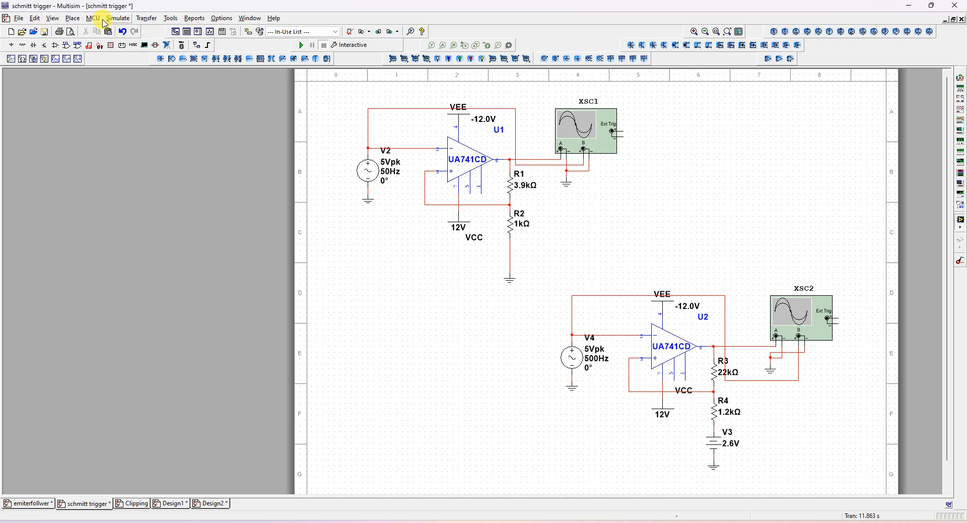
Step: Look up the VCC and VEE supplies among the power sources in the Sources group, and close the component browser without placing them
click(76, 18)
click(76, 30)
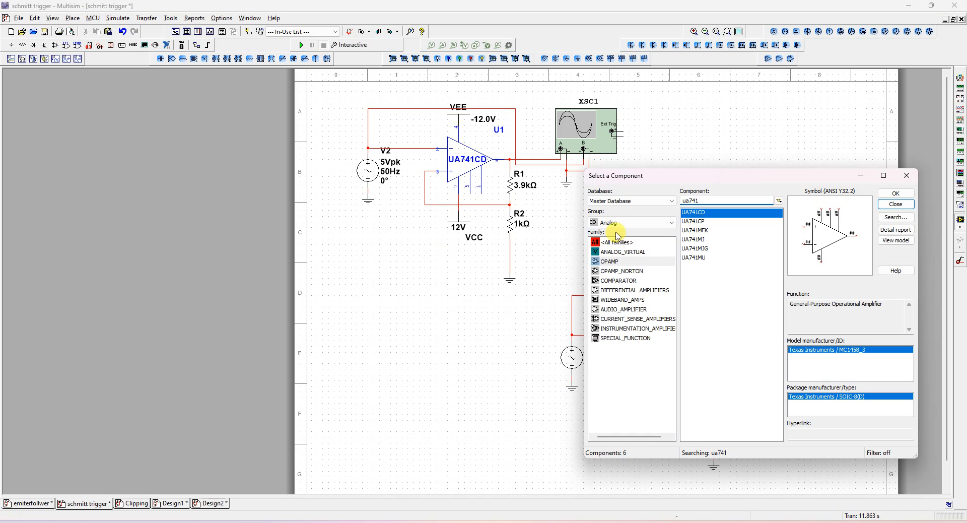
click(617, 222)
click(611, 240)
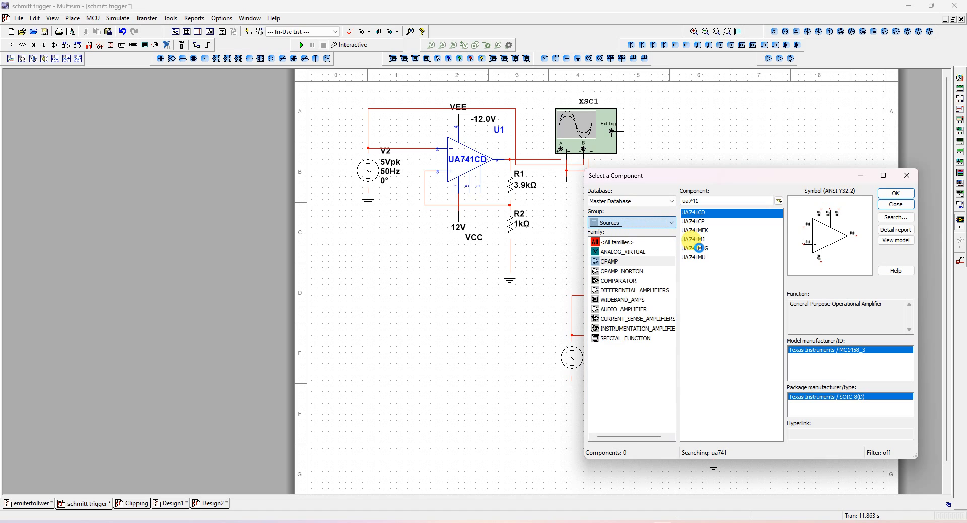
click(687, 366)
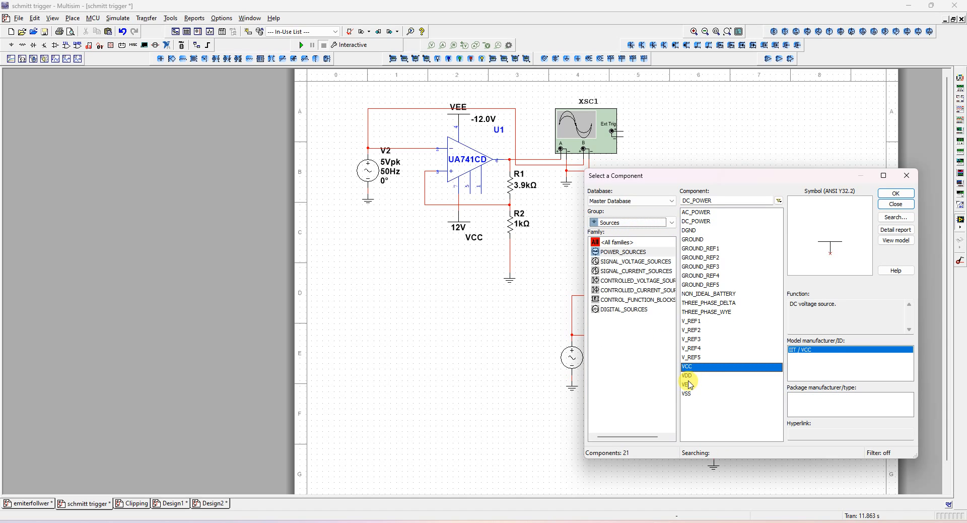
click(687, 384)
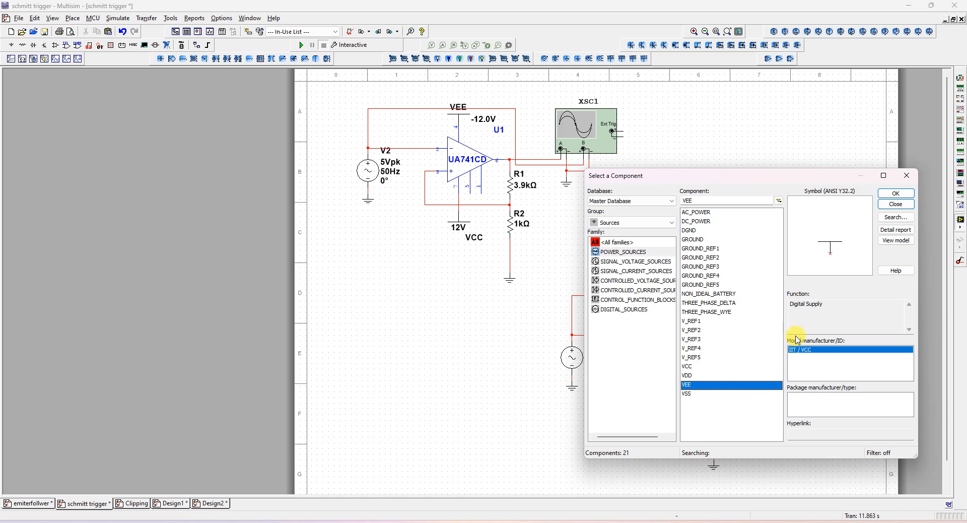
click(905, 176)
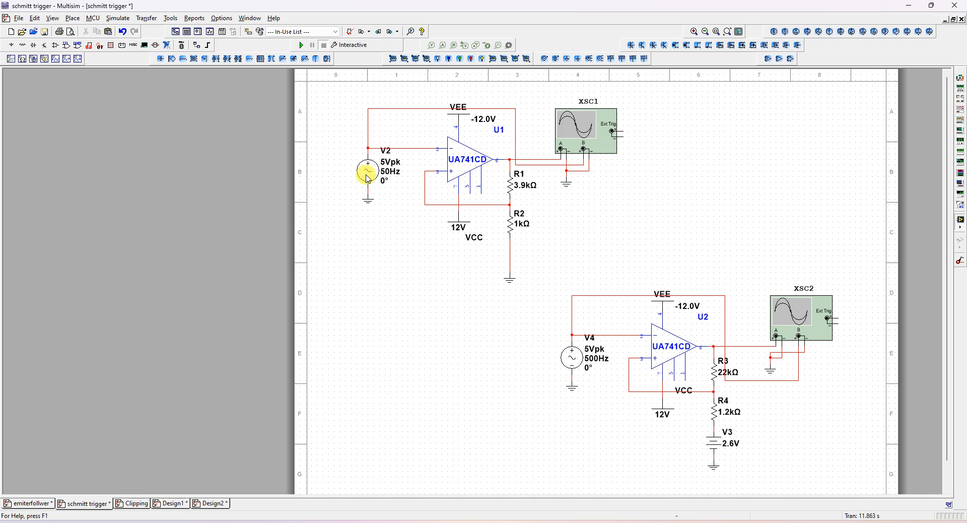
Step: Look up the AC_VOLTAGE source in the SIGNAL_VOLTAGE_SOURCES family, and close the component browser without placing it
click(119, 18)
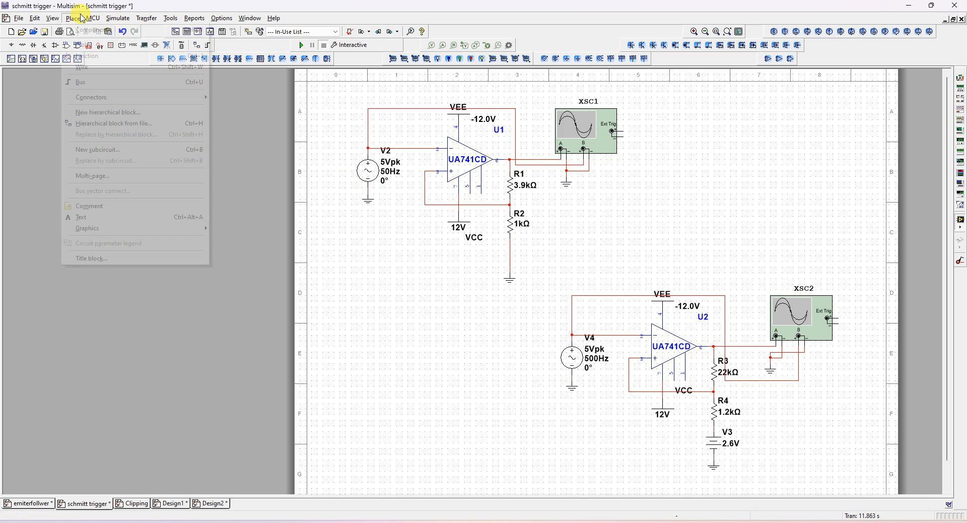
click(75, 30)
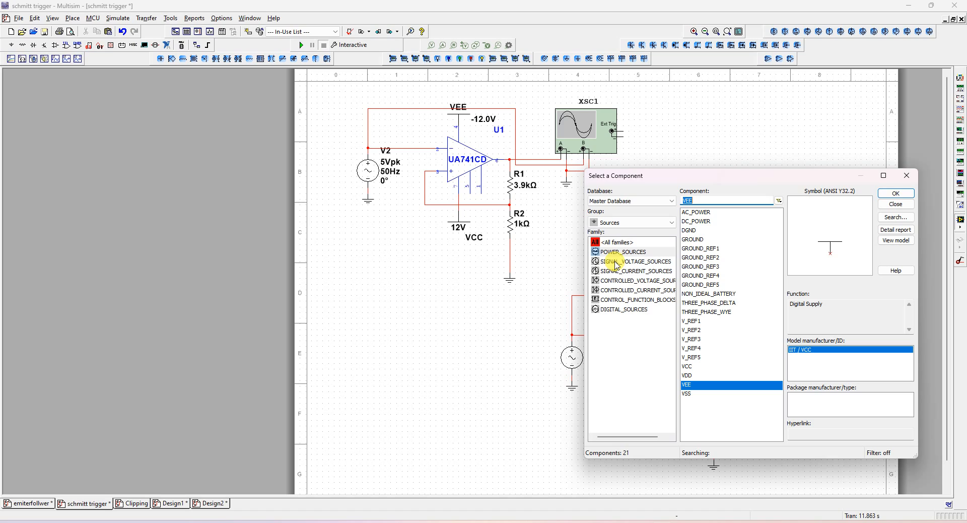
click(643, 262)
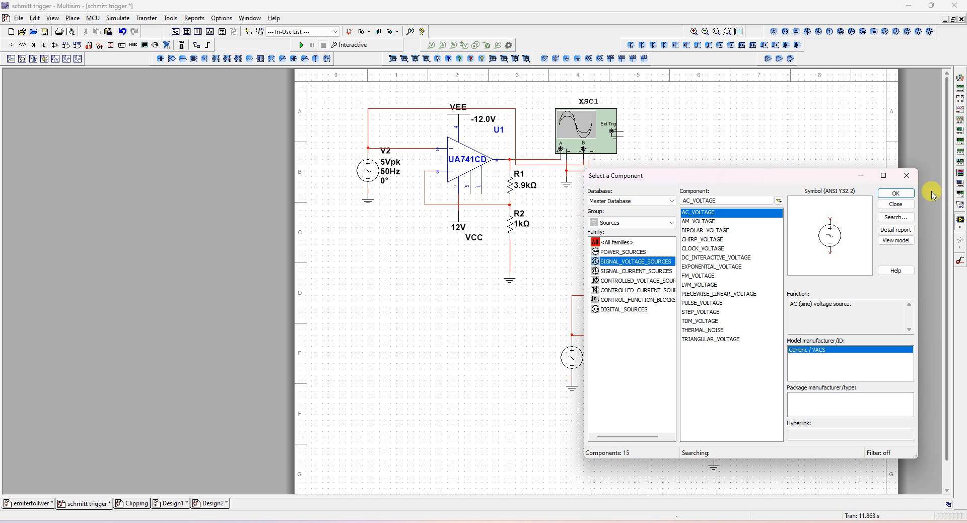
click(906, 175)
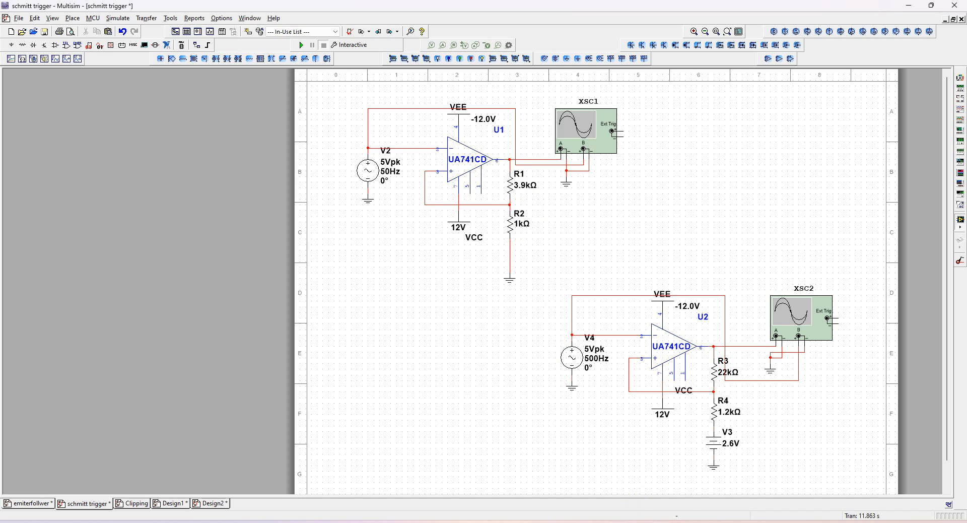
Step: Switch to Nitro Pro and find the Schmitt trigger experiment's theory and design section in the BEC303_EPC_LABMANUAL document
click(617, 522)
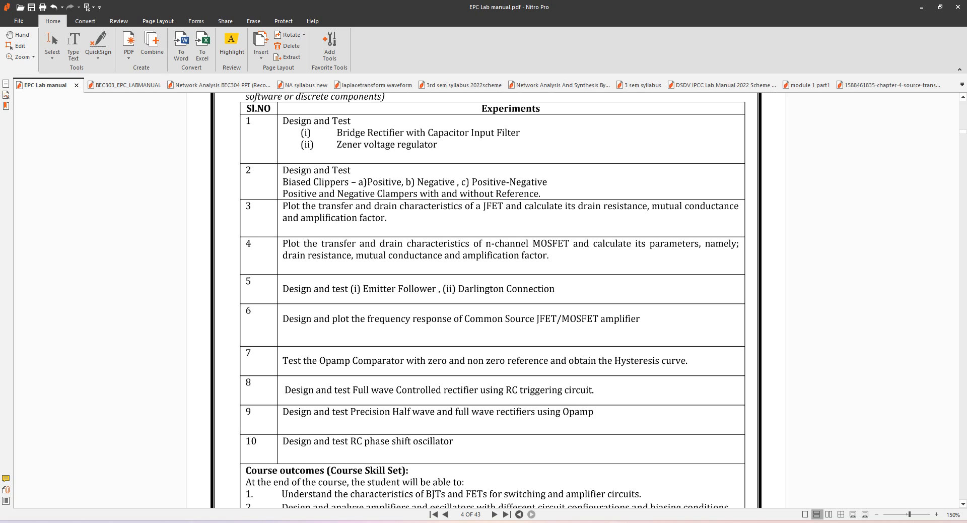
click(123, 85)
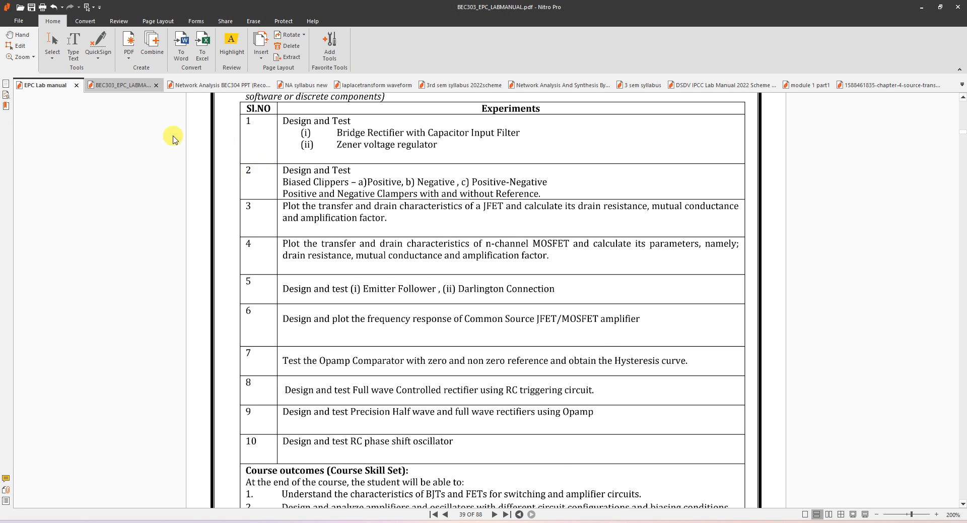
scroll(459, 296, down, 3)
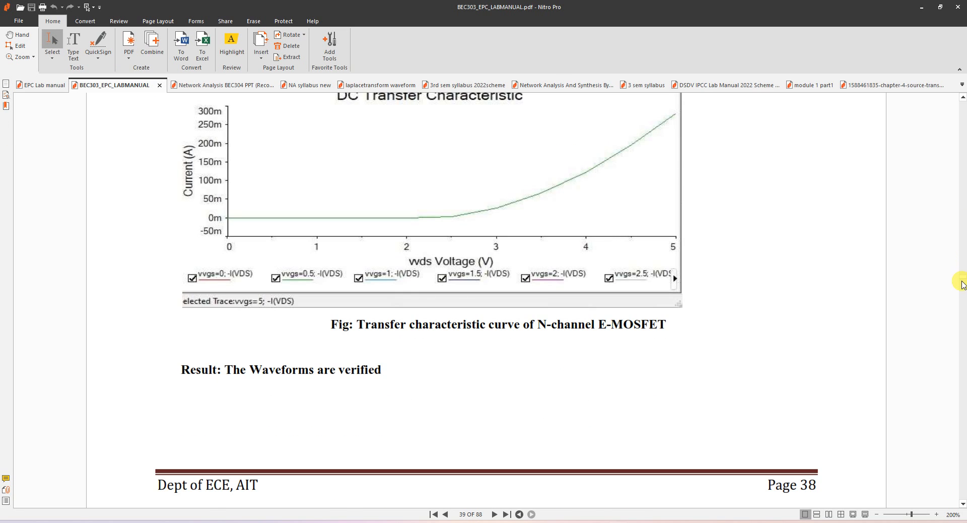
drag(962, 282, 965, 317)
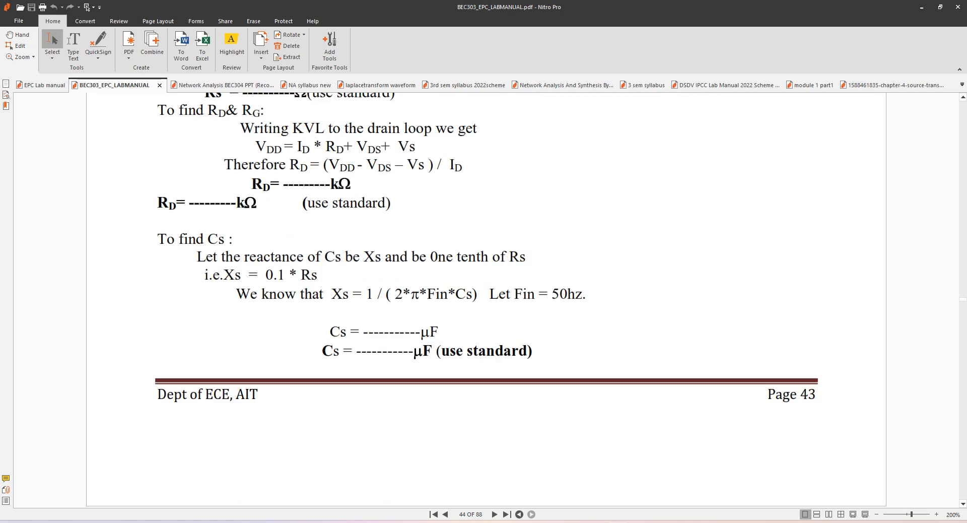
scroll(486, 301, up, 10)
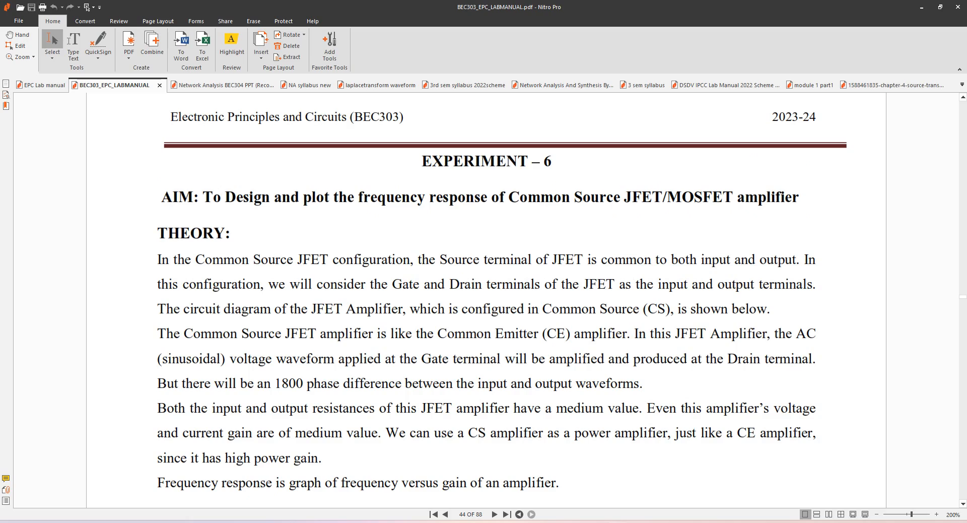
scroll(486, 301, down, 7)
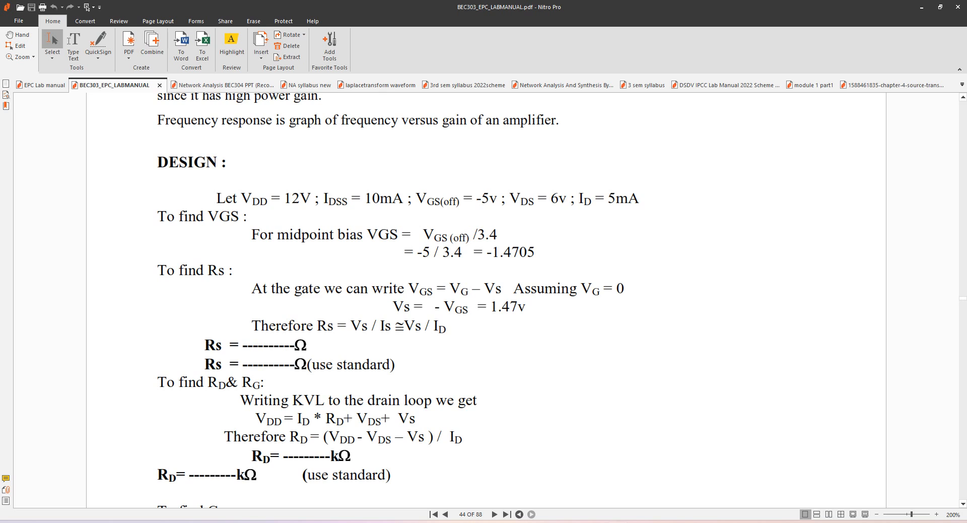
scroll(965, 349, down, 20)
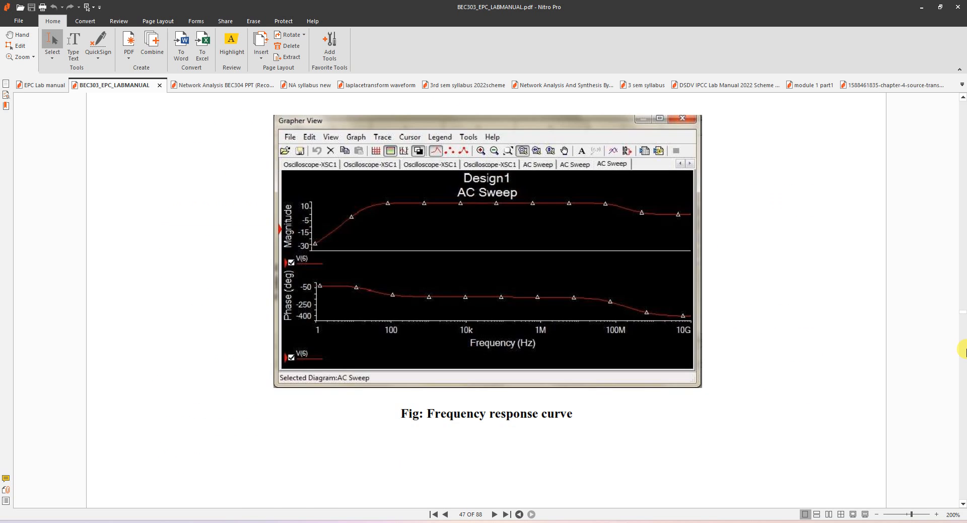
scroll(963, 350, down, 10)
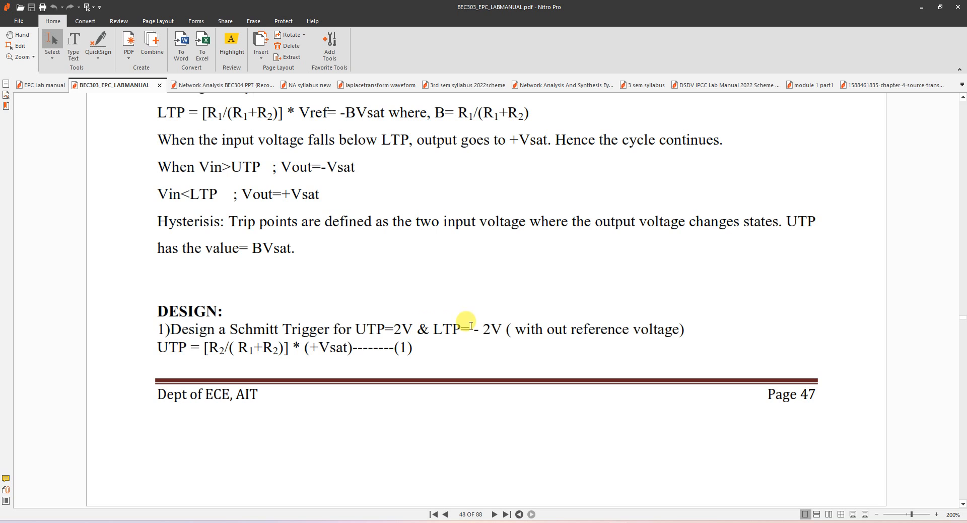
Step: Examine the Schmitt trigger design calculations with and without reference voltage, including the UTP and LTP equations and resistor values
scroll(483, 300, down, 10)
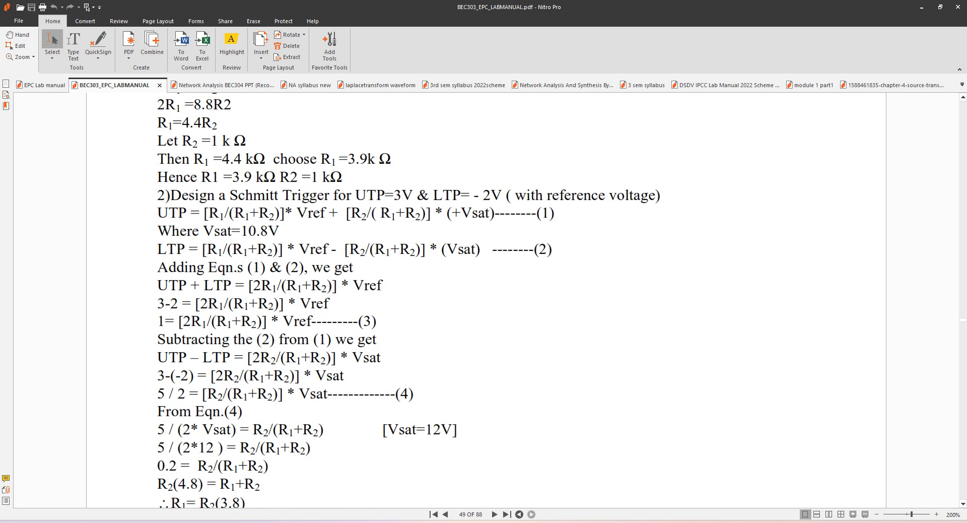
scroll(322, 254, down, 2)
scroll(295, 227, up, 3)
scroll(294, 228, up, 1)
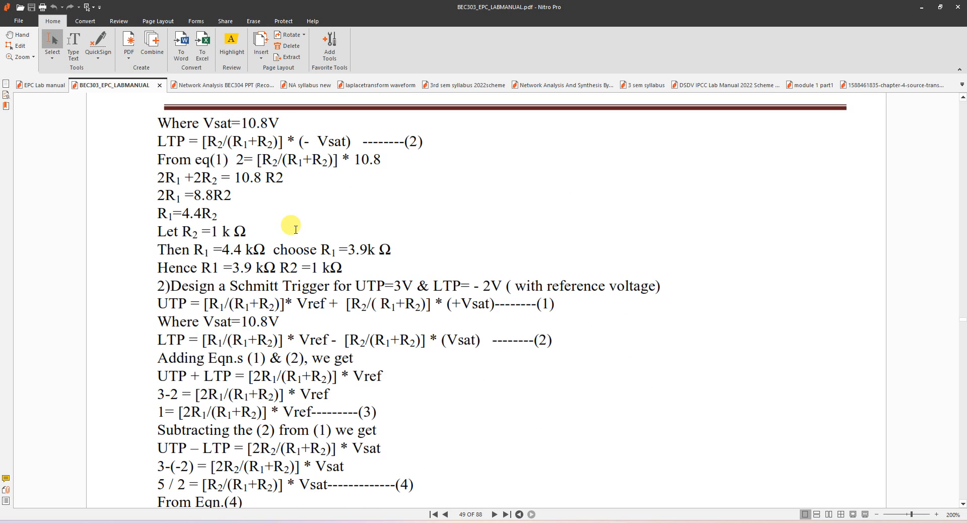
scroll(285, 227, up, 3)
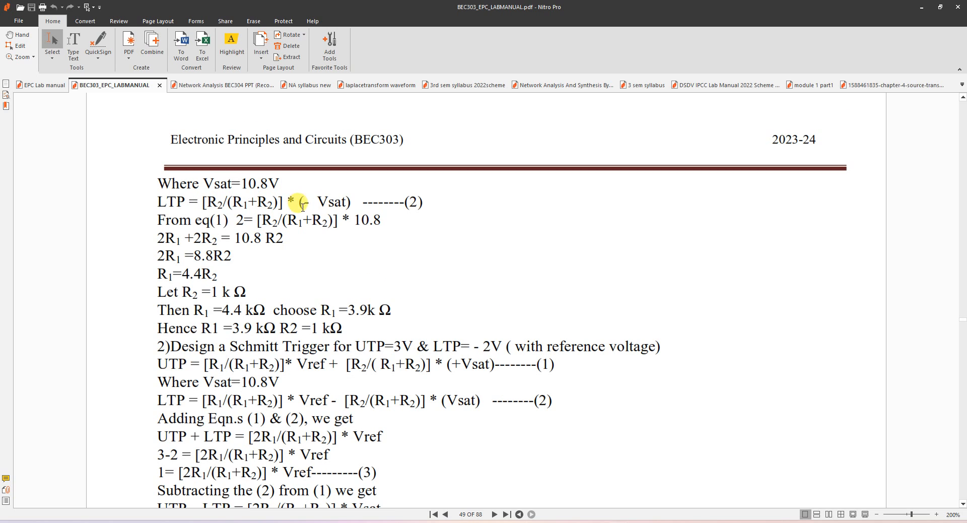
scroll(484, 302, up, 8)
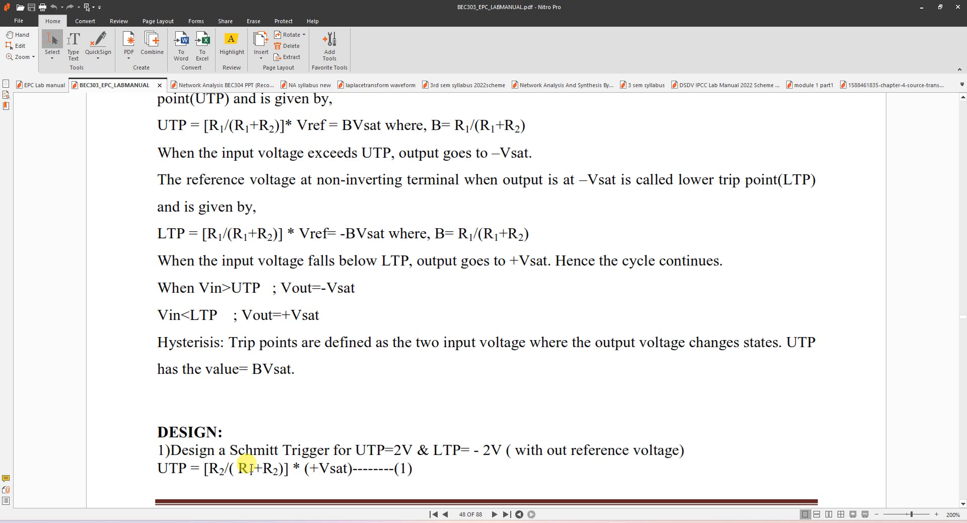
Step: Highlight the R1 = 3.9 kΩ and R2 = 1 kΩ design result in the lab manual and compare it with the Multisim circuit
scroll(322, 428, down, 10)
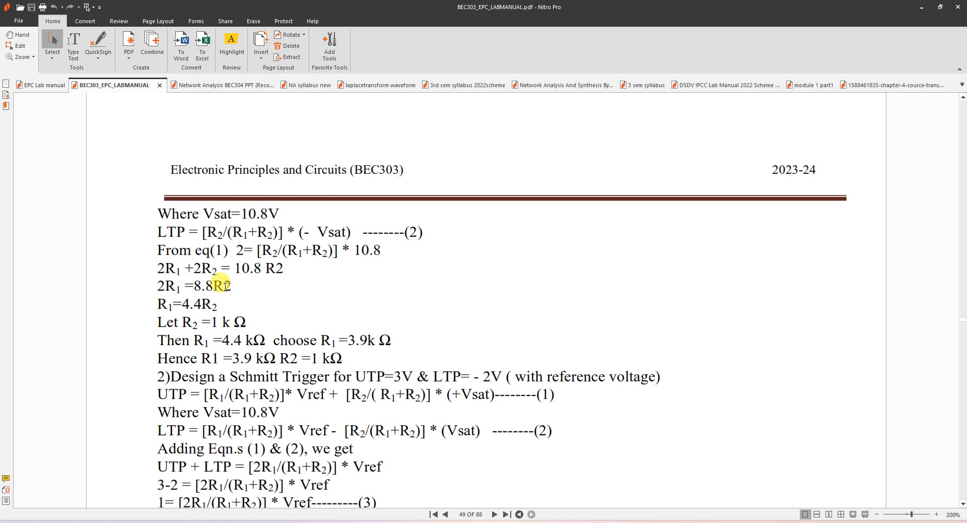
scroll(221, 285, down, 3)
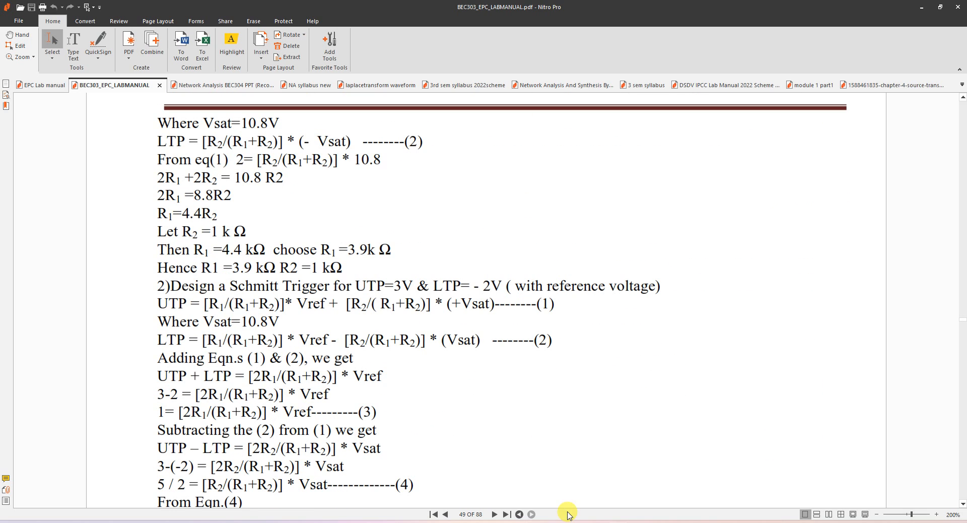
key(alt+Tab)
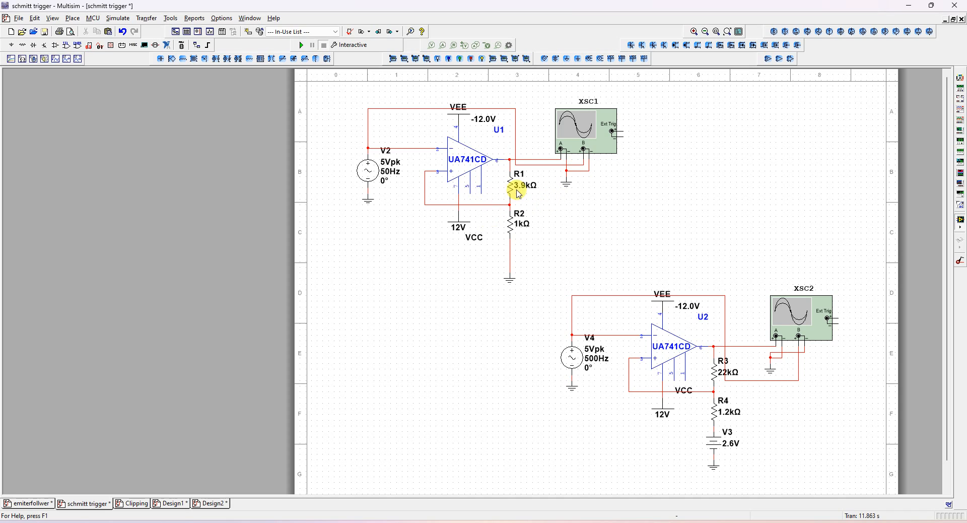
click(604, 521)
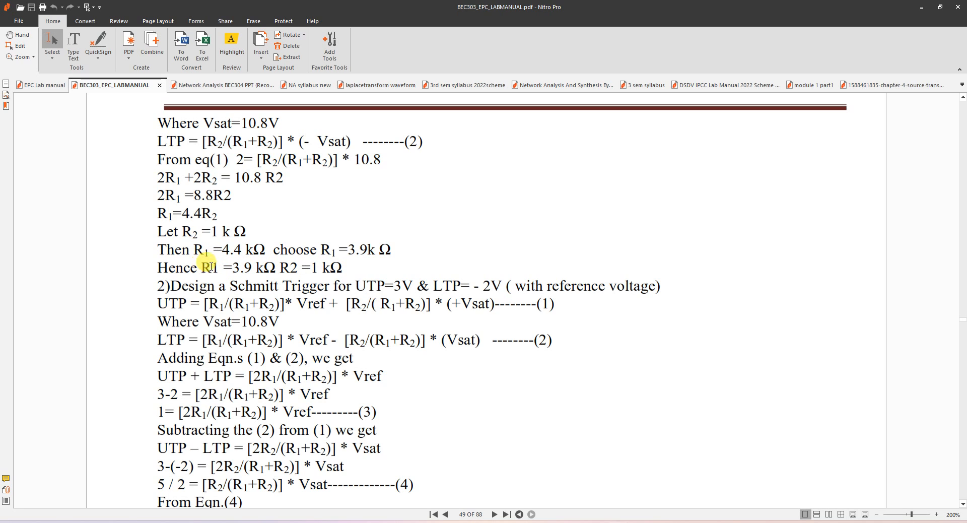
drag(203, 266, 344, 267)
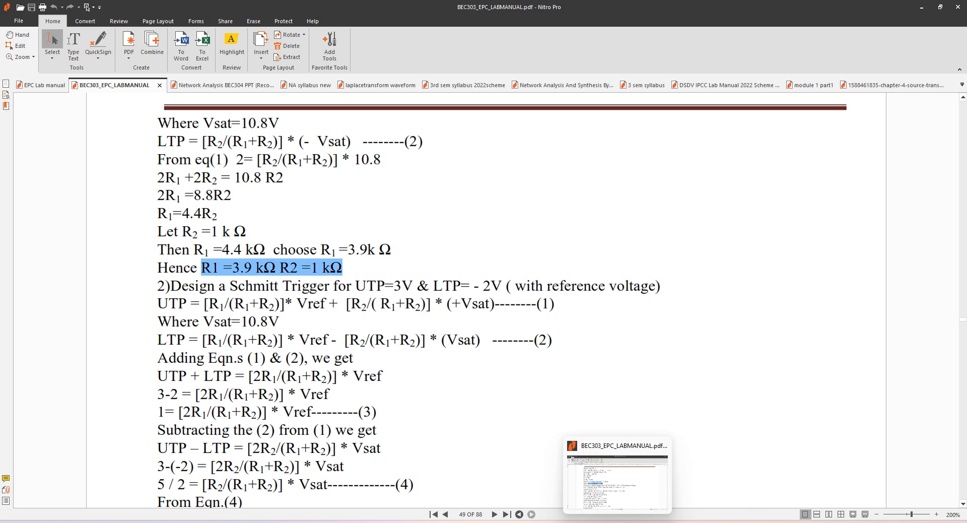
click(667, 521)
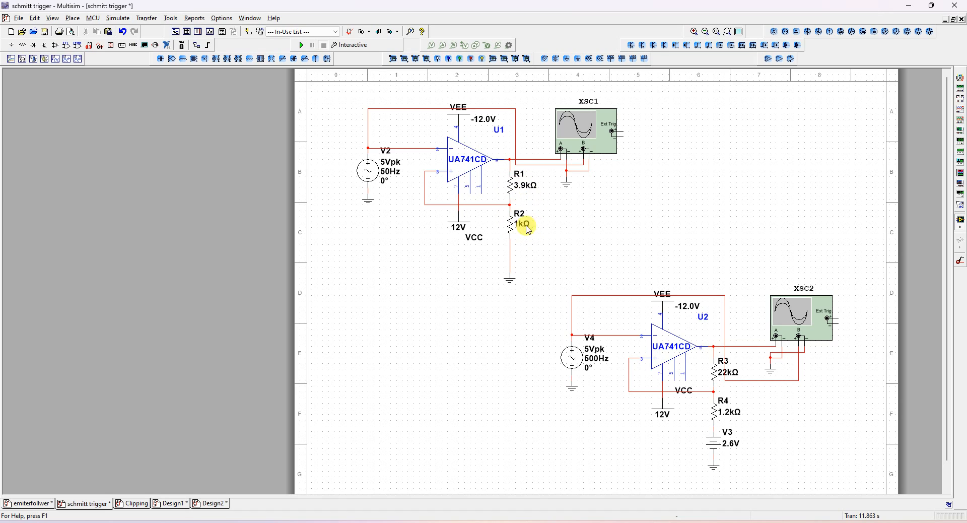
Step: Run the simulation and show oscilloscope XSC1's input and output waveforms in Y/T mode
click(304, 46)
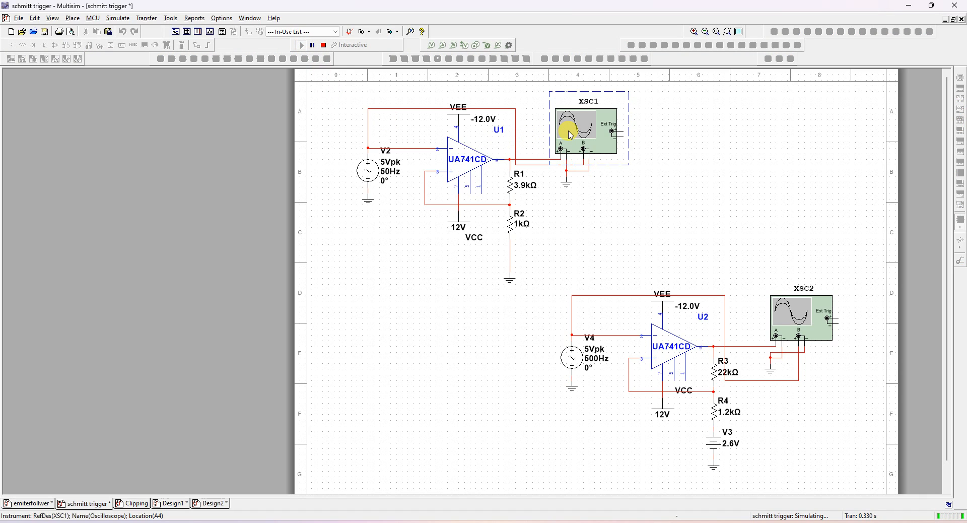
double_click(570, 135)
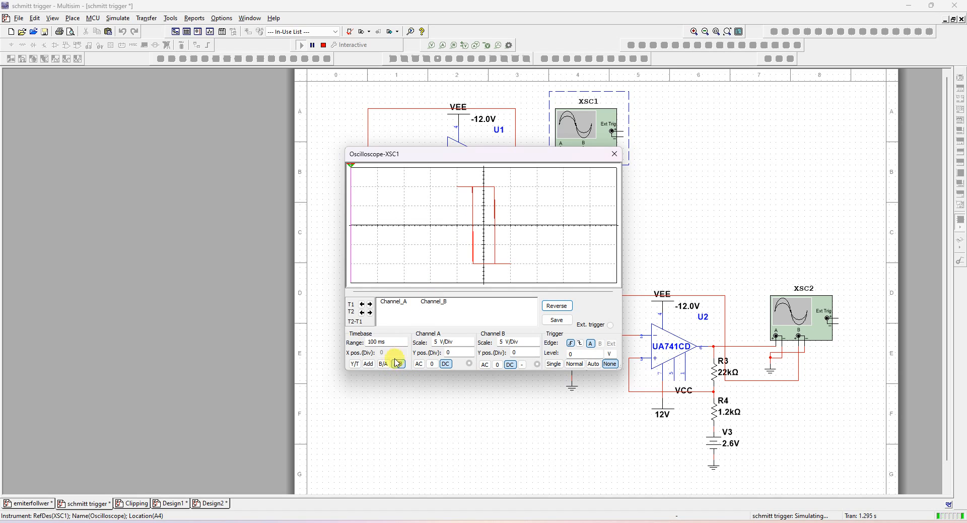
click(355, 365)
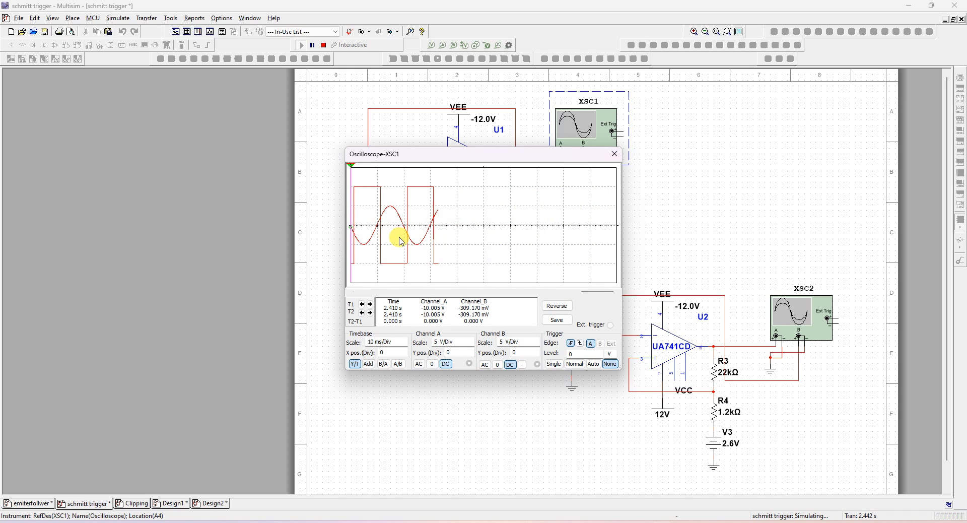
Step: Set XSC1's trigger to Single, ground channel B briefly to isolate the output square wave, and set channel B's coupling to AC
click(555, 364)
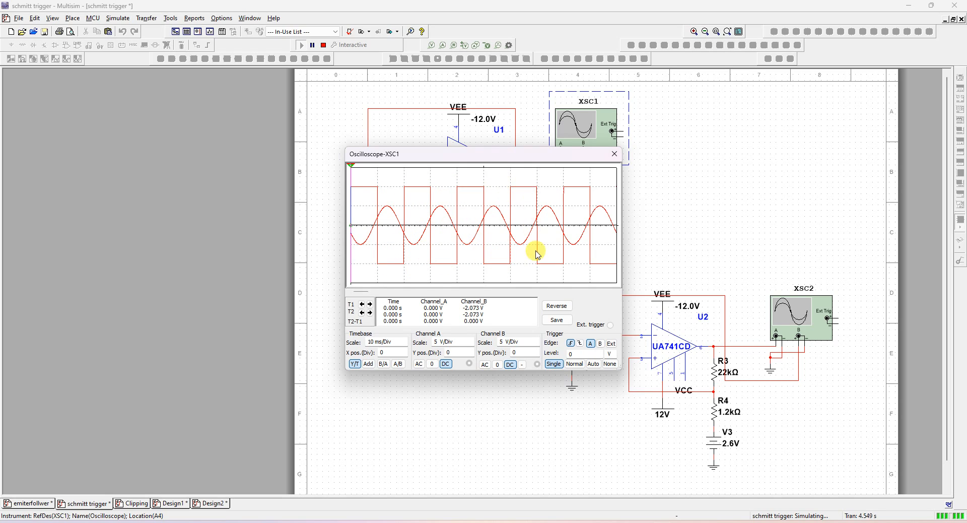
click(497, 367)
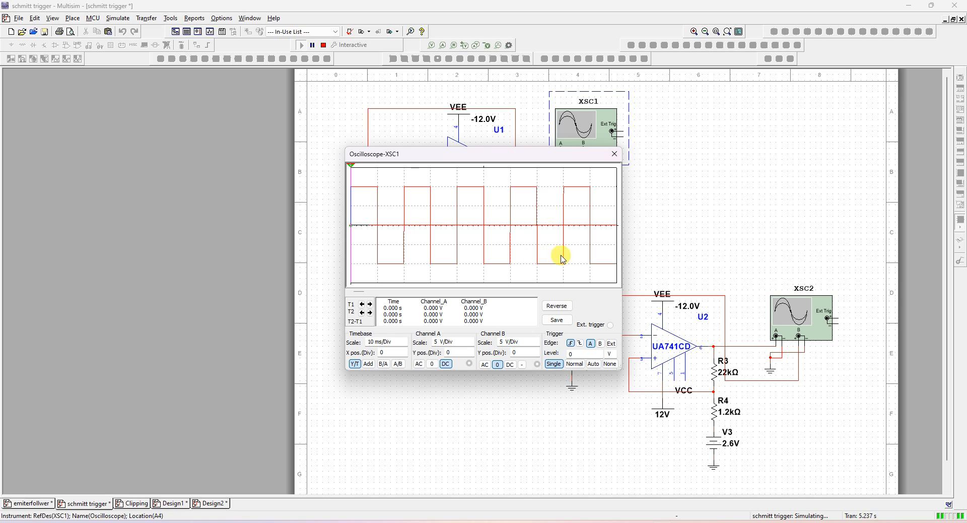
click(484, 366)
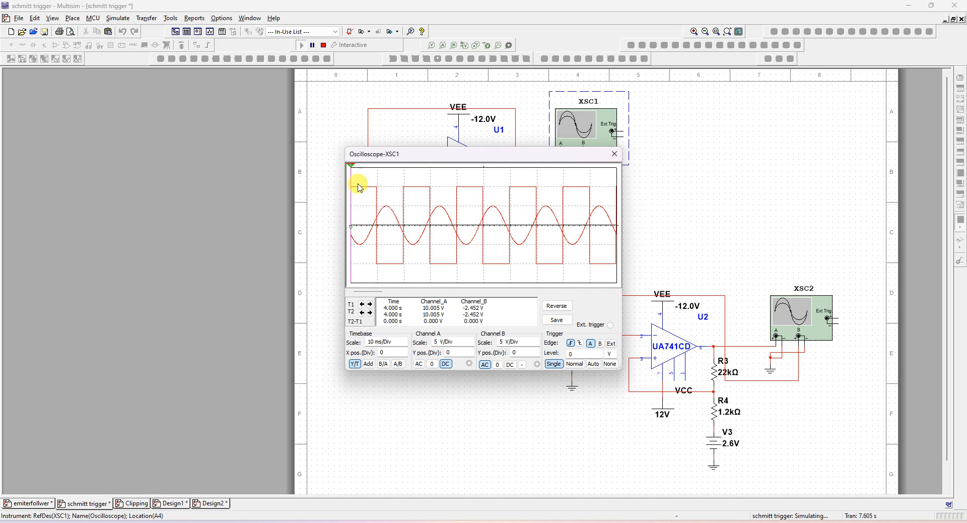
Step: Display the hysteresis curve on XSC1 in A/B mode, move the oscilloscope clear of the first circuit, and close it
click(398, 365)
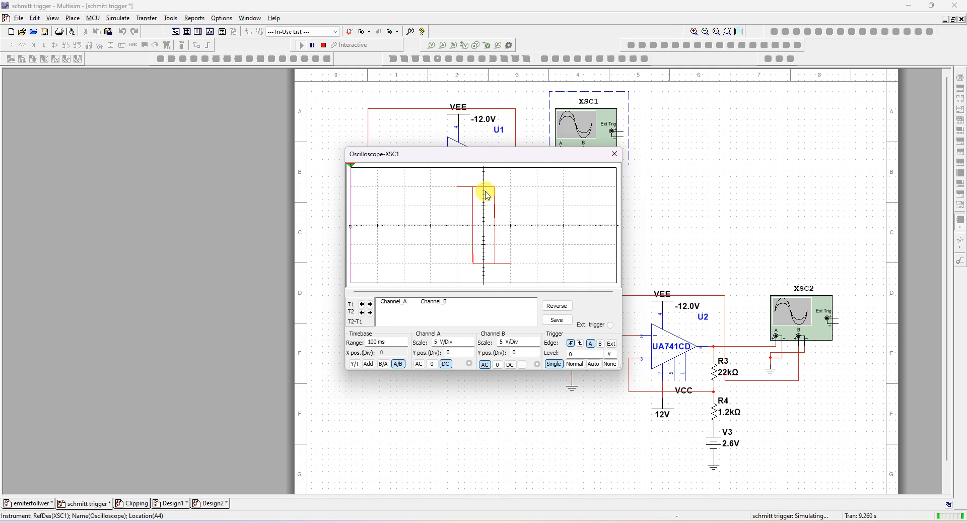
drag(459, 154, 454, 232)
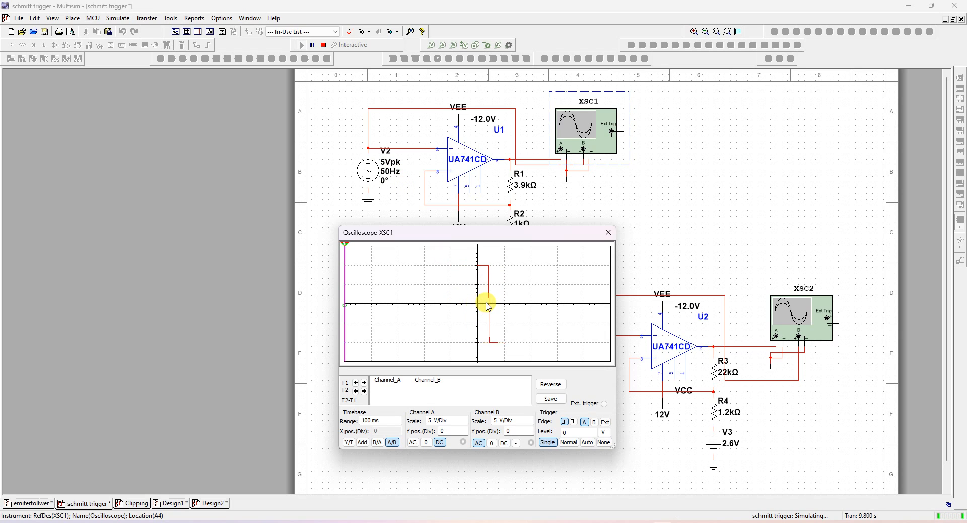
click(607, 232)
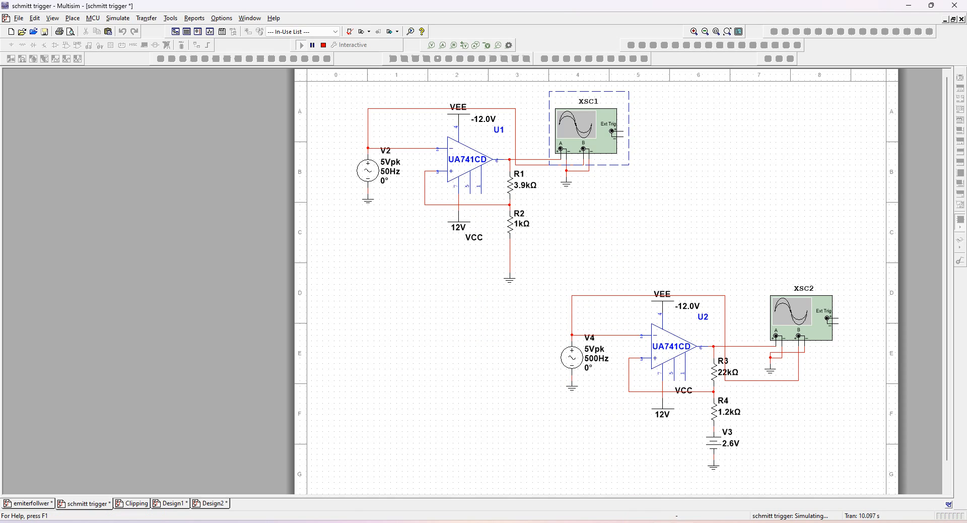
Step: Switch to Nitro Pro and examine the with-reference-voltage design, highlighting the 3V UTP, the -2V LTP and the Vref = 0.63V result
click(618, 521)
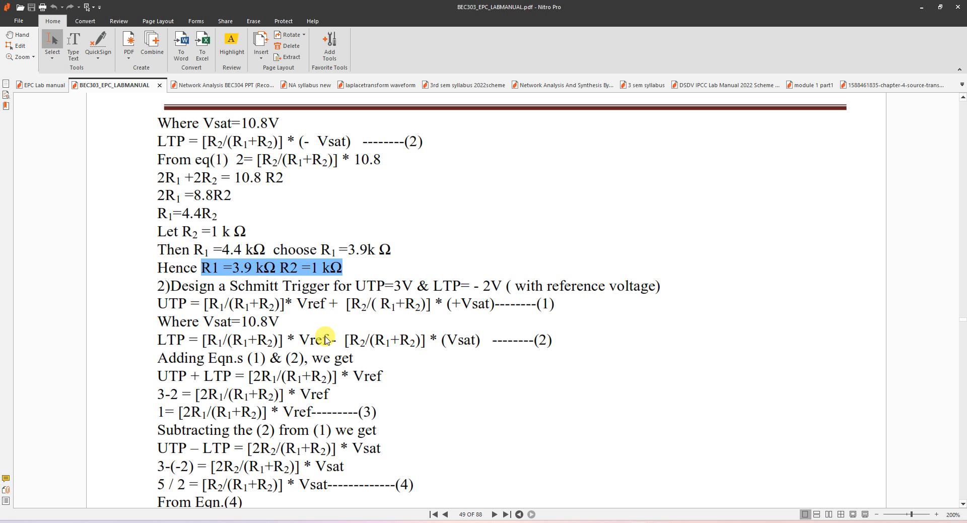
drag(395, 285, 413, 285)
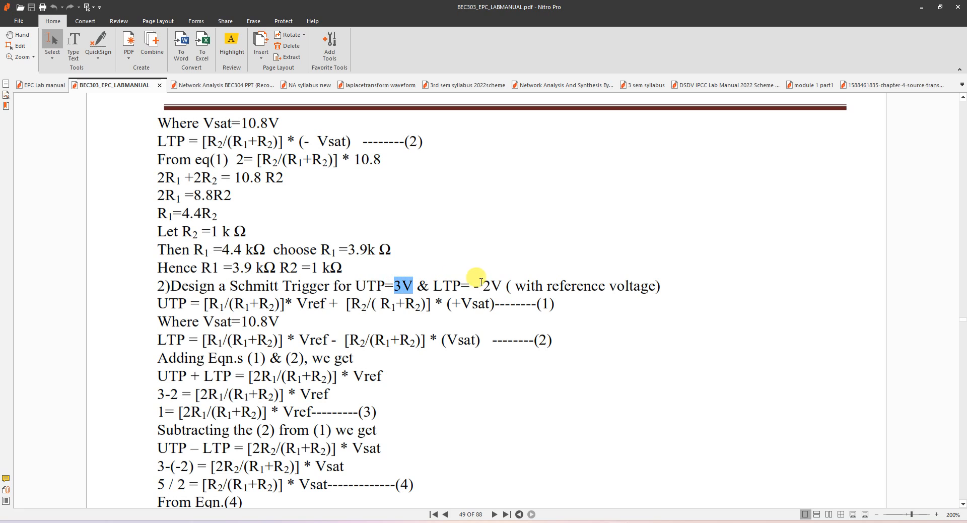
drag(473, 284, 484, 285)
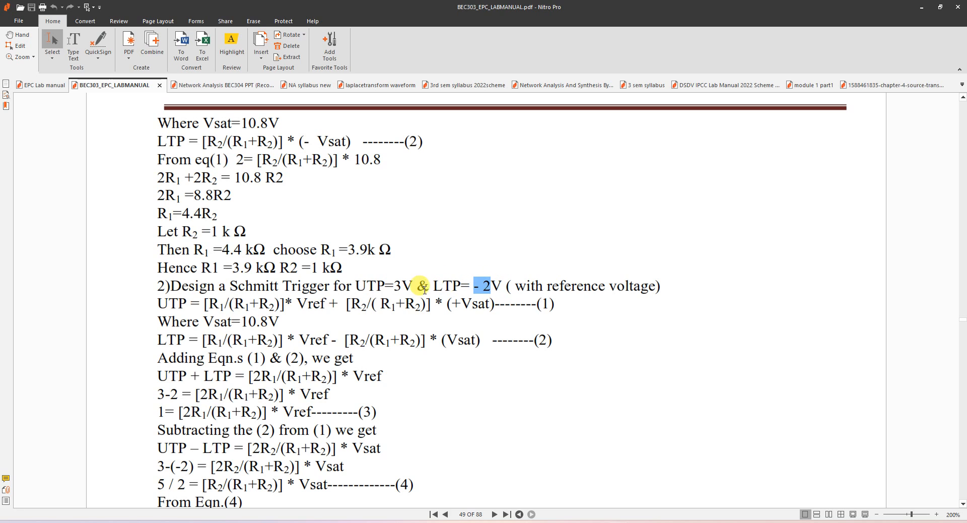
scroll(358, 450, down, 1)
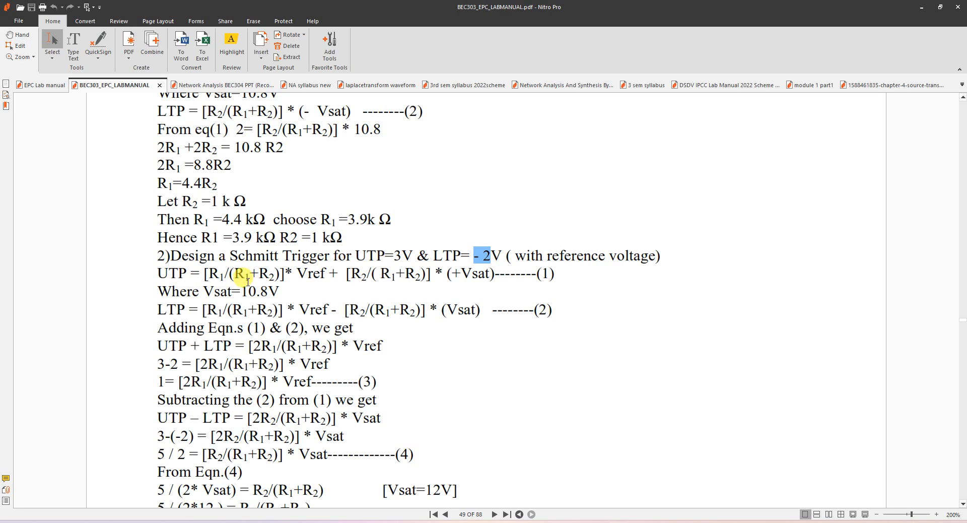
scroll(254, 390, down, 3)
scroll(262, 330, down, 2)
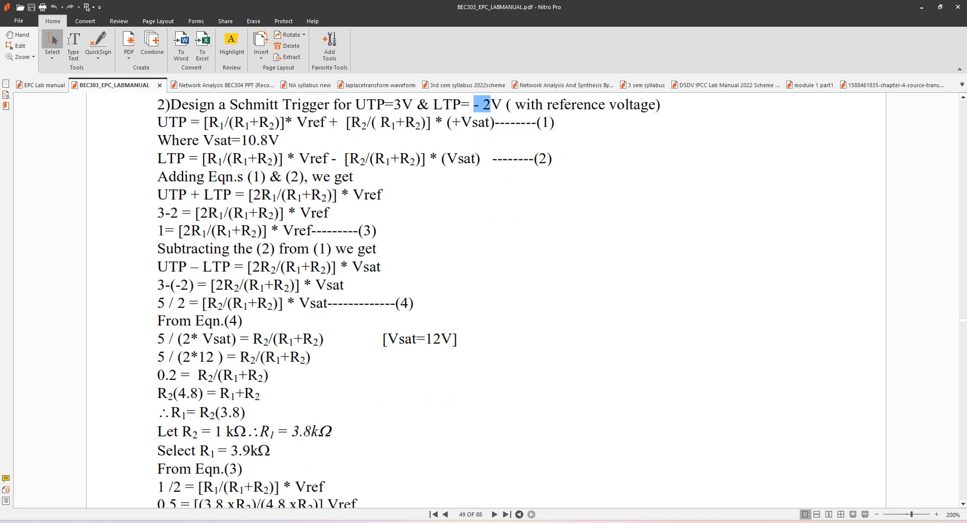
scroll(266, 432, down, 3)
scroll(226, 442, down, 2)
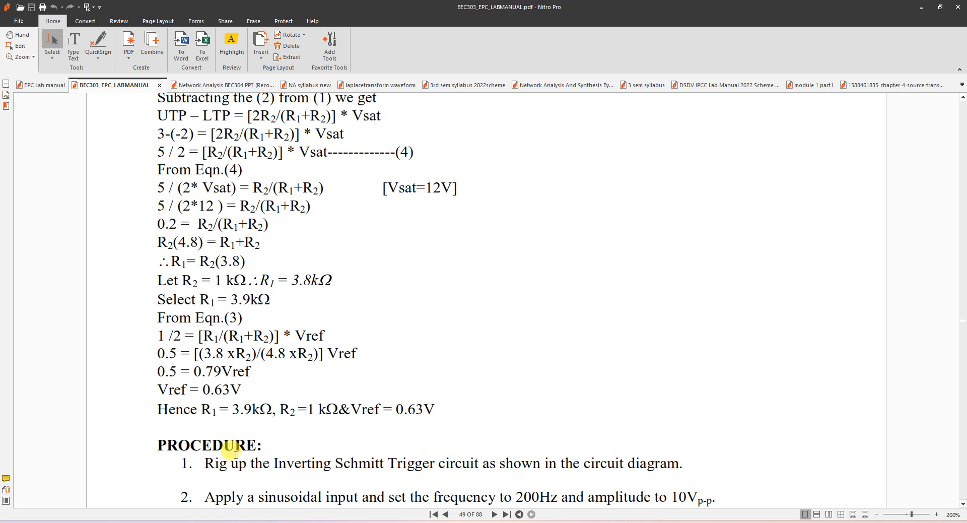
drag(201, 409, 435, 412)
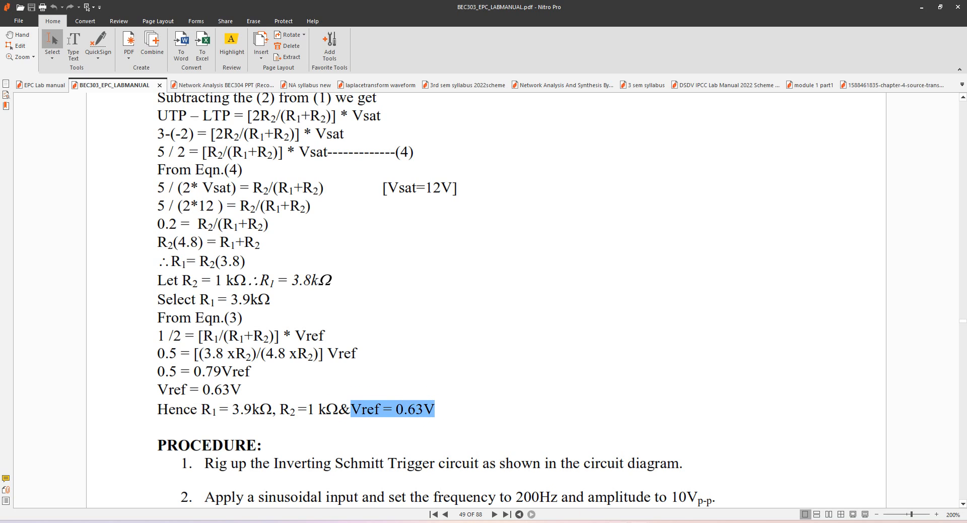
Step: Glance at the Multisim circuit, and review the lab manual's derivation of R1, R2 and Vref from the UTP and LTP equations again
click(661, 522)
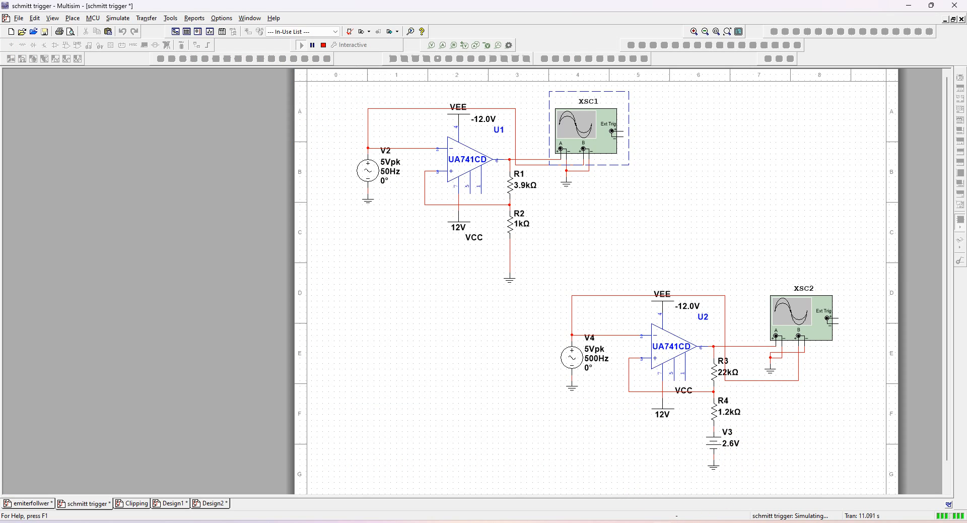
click(660, 522)
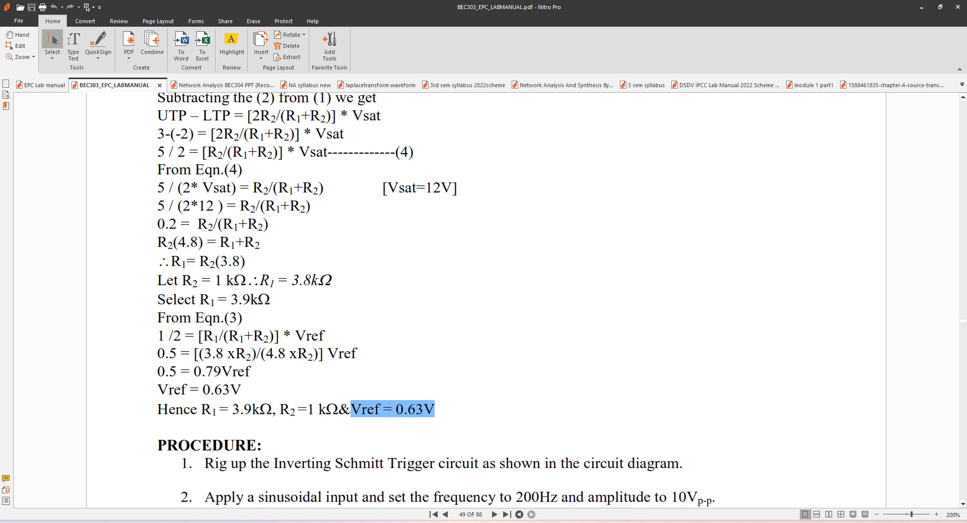
scroll(486, 299, up, 3)
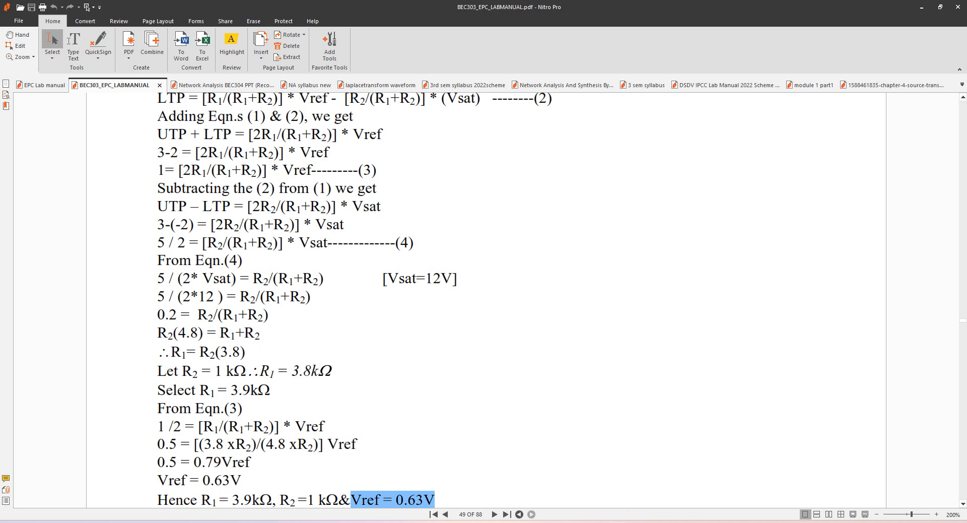
scroll(485, 300, down, 9)
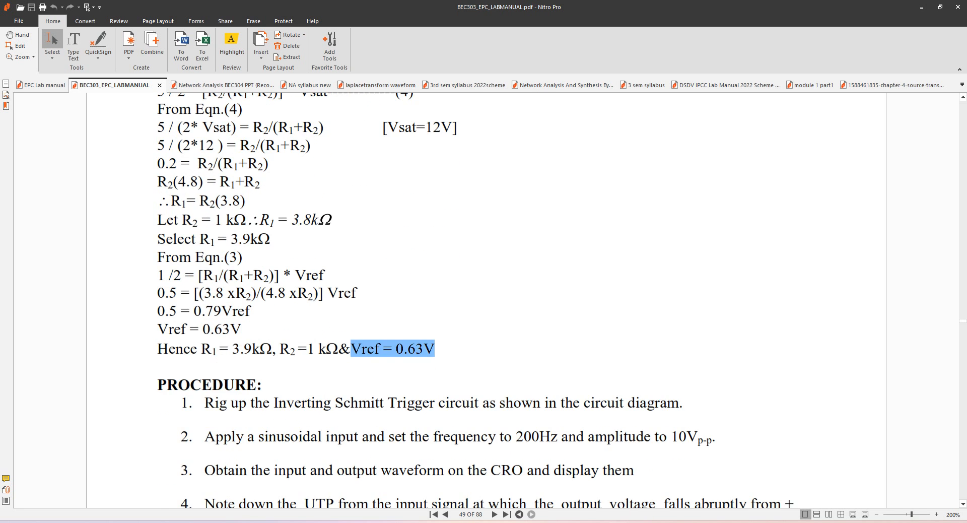
scroll(426, 383, up, 11)
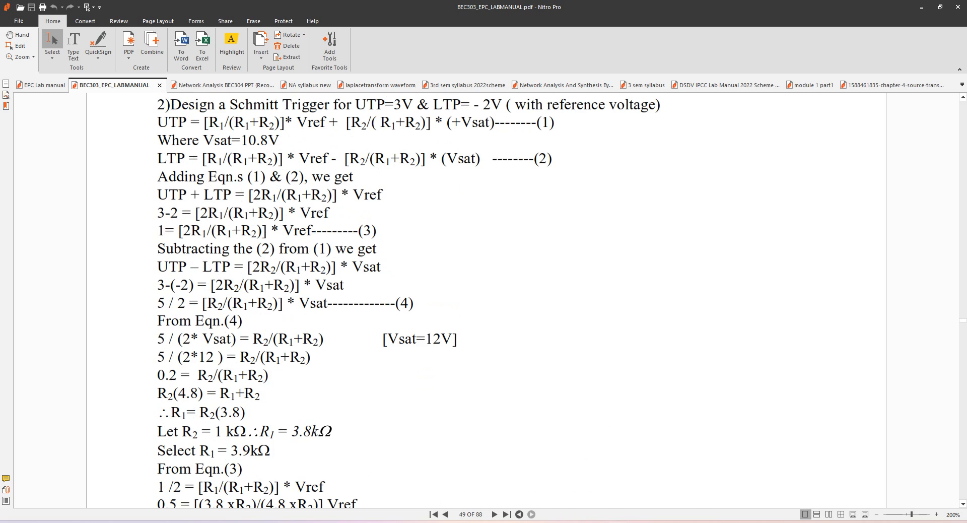
scroll(486, 300, up, 5)
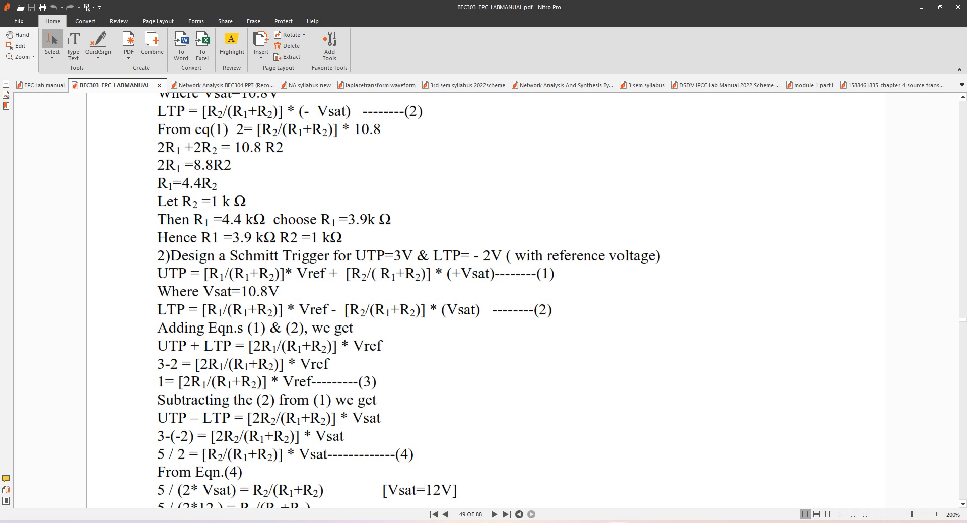
scroll(485, 363, up, 5)
scroll(421, 368, down, 8)
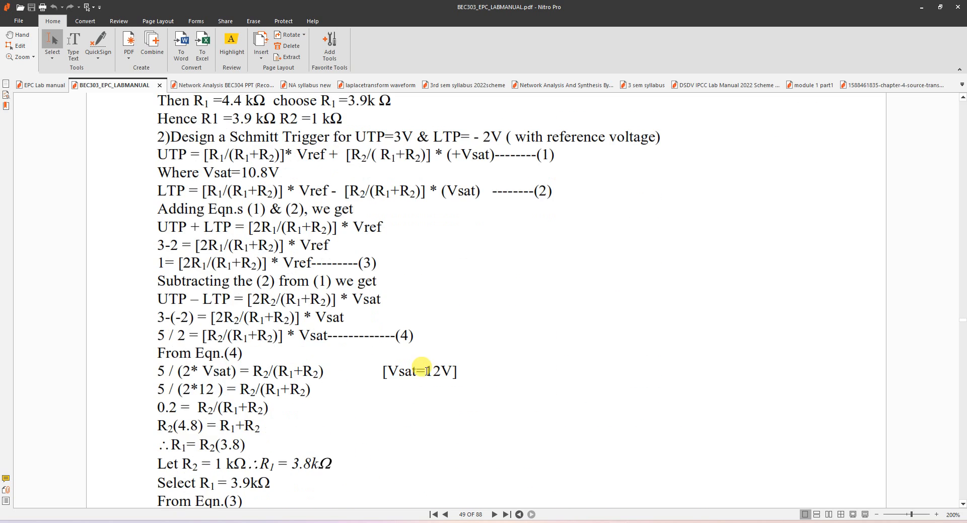
scroll(317, 438, down, 5)
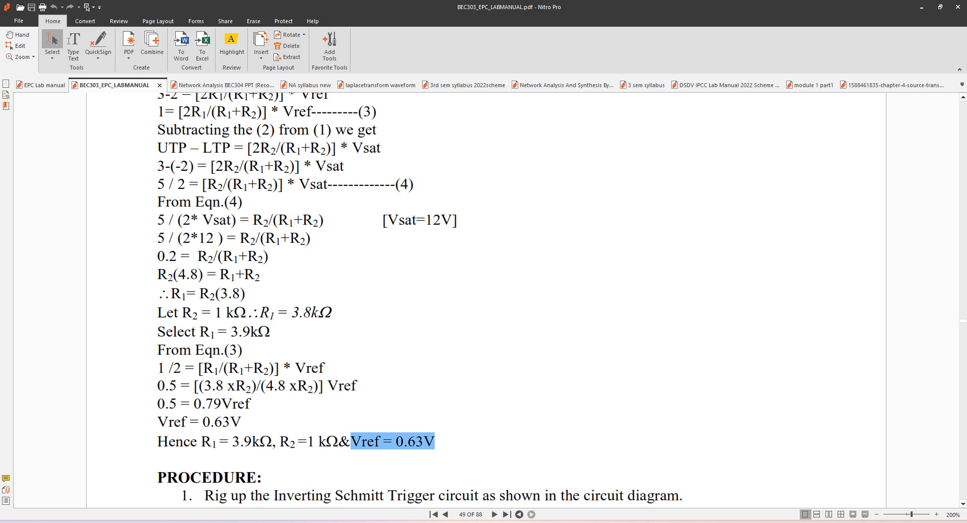
Step: Switch to Multisim and show XSC2's waveforms in Y/T mode with a reversed white background and a 1 ms/Div timebase
click(661, 522)
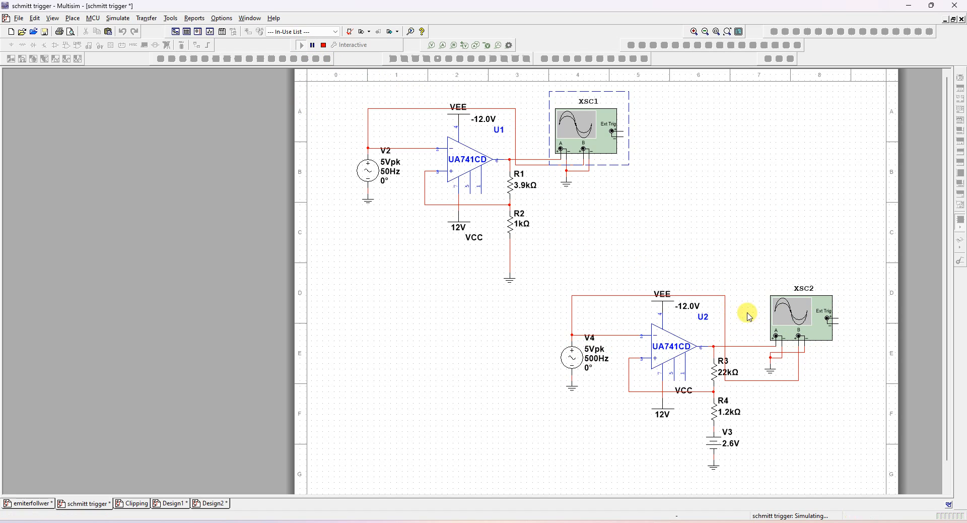
double_click(806, 313)
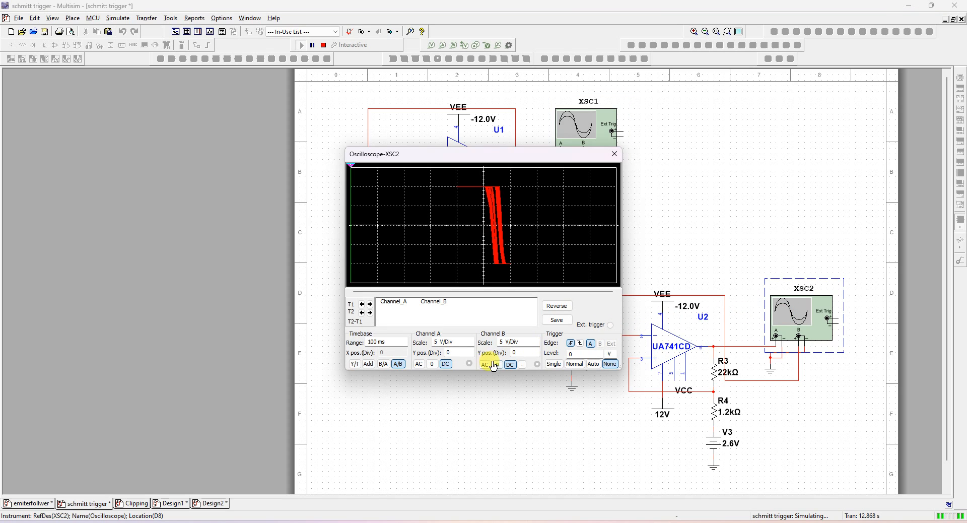
click(355, 363)
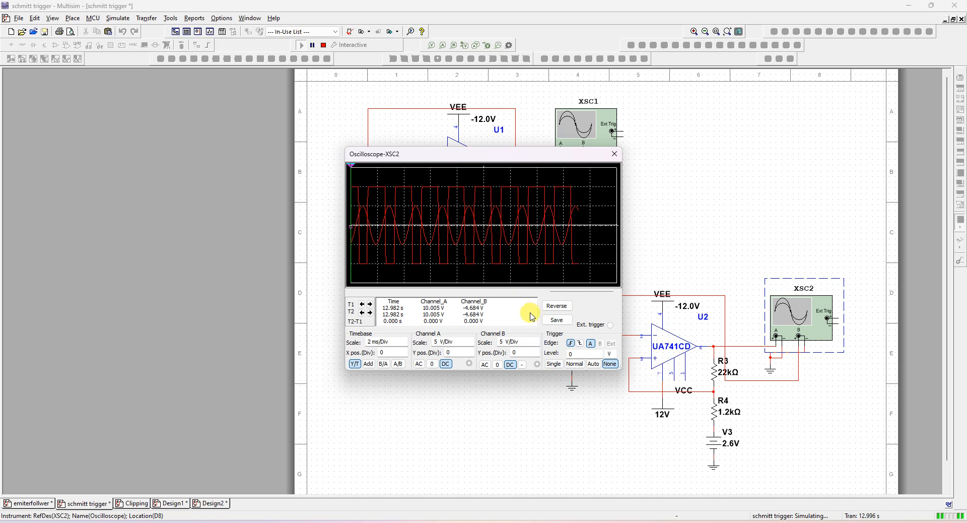
click(553, 306)
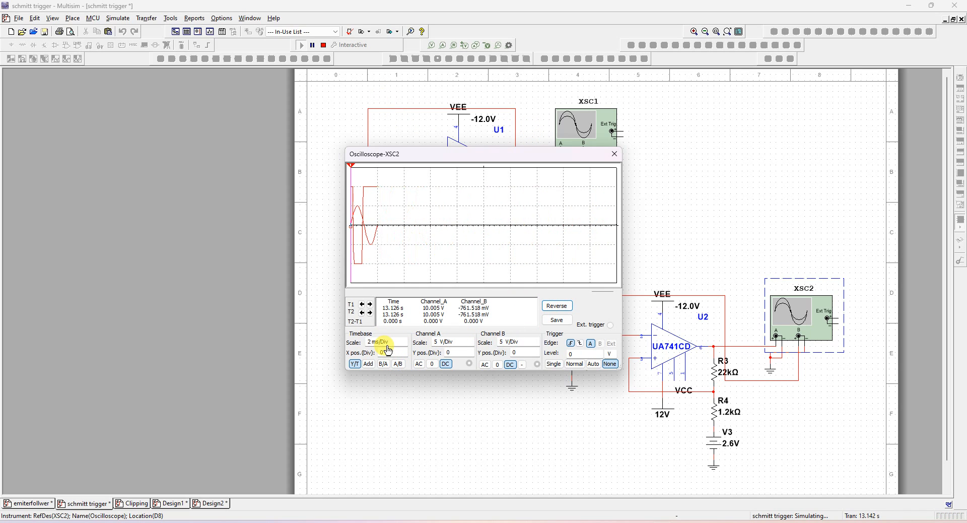
click(404, 346)
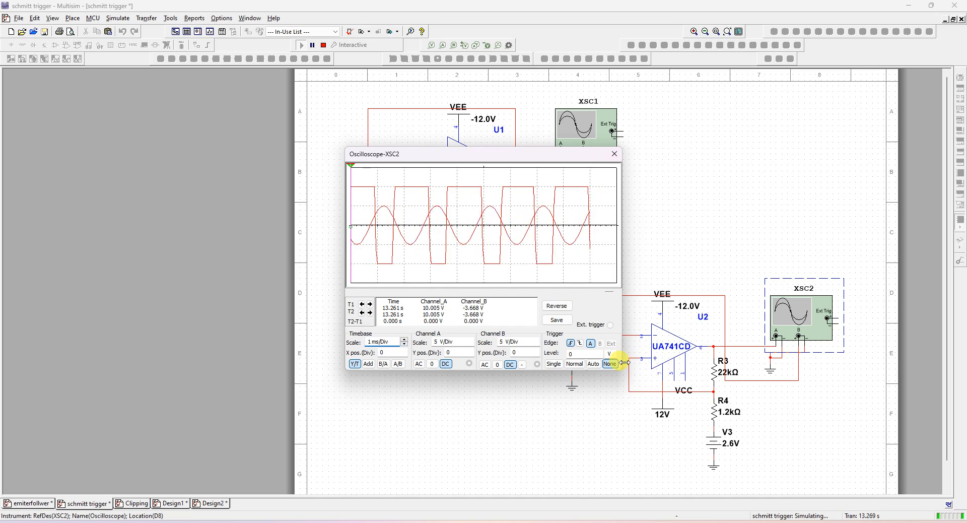
Step: Capture XSC2's waveforms with a Single trigger, close the oscilloscope, and stop the simulation
click(553, 364)
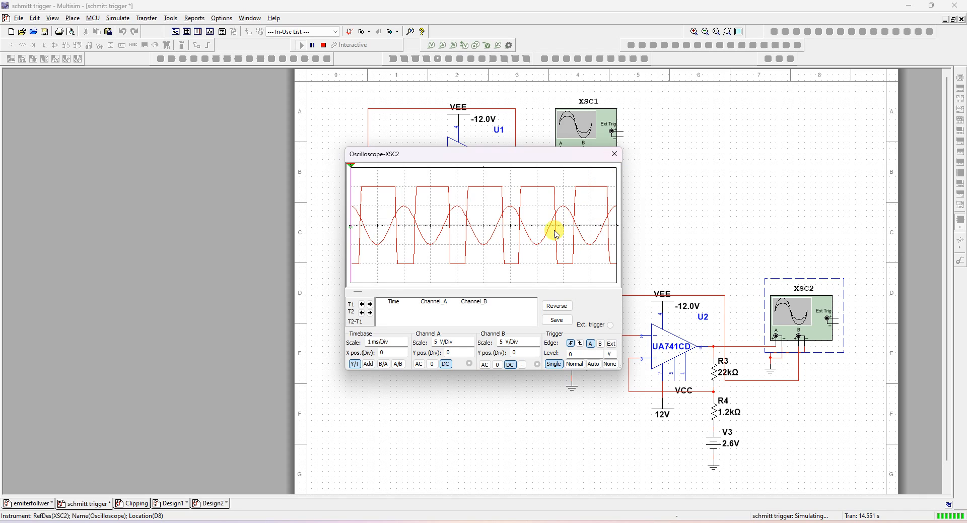
click(614, 154)
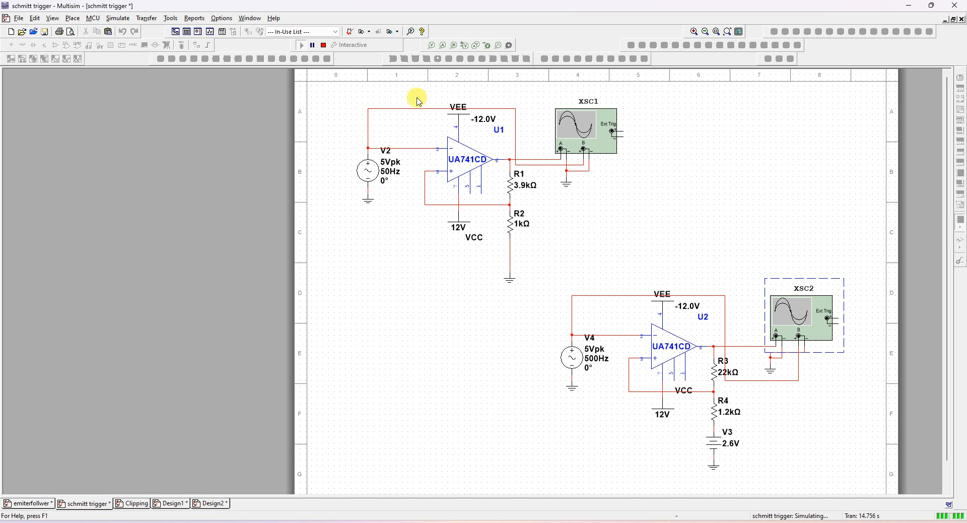
click(323, 45)
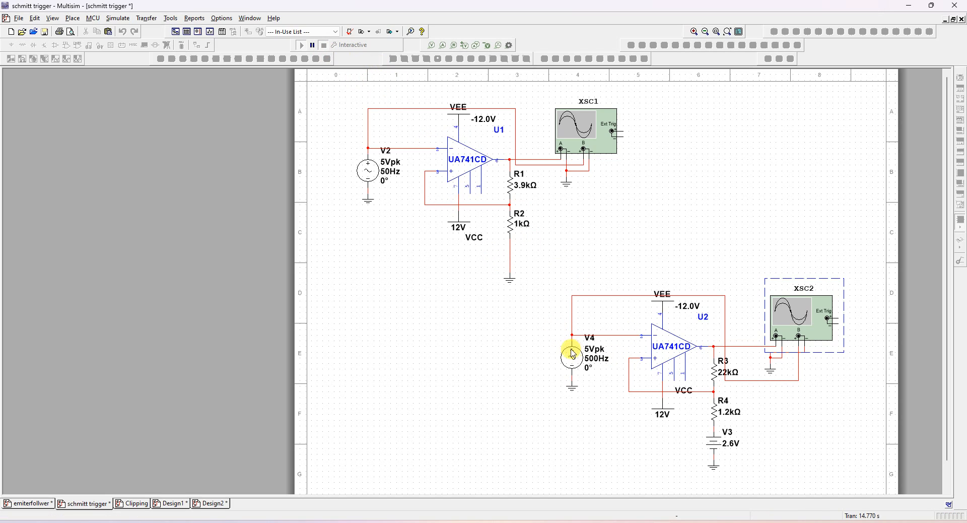
Step: Set the frequency of AC source V4 in the second circuit to 50 Hz
click(594, 363)
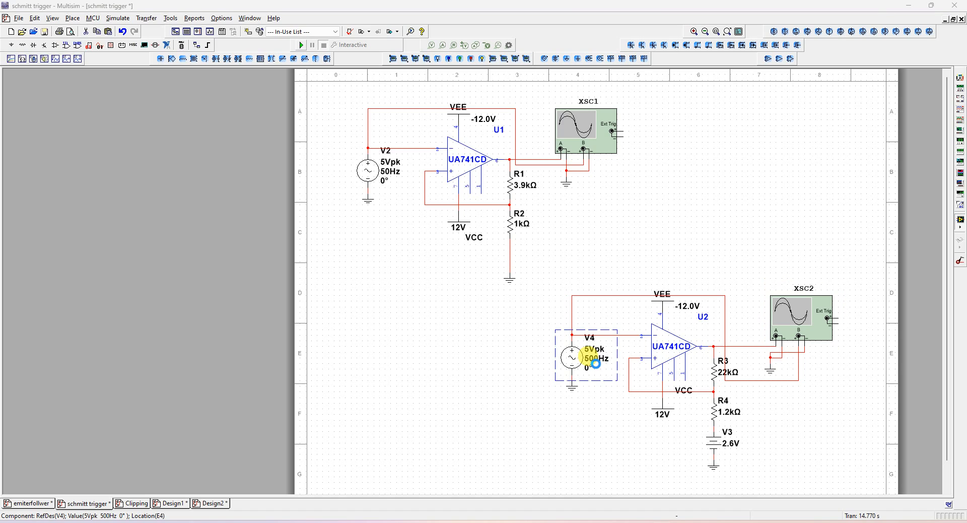
double_click(595, 362)
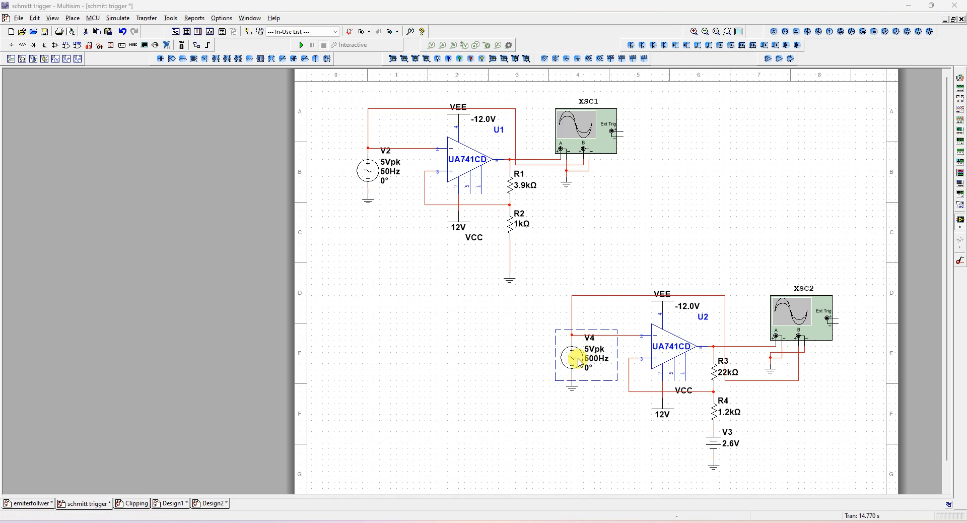
click(525, 199)
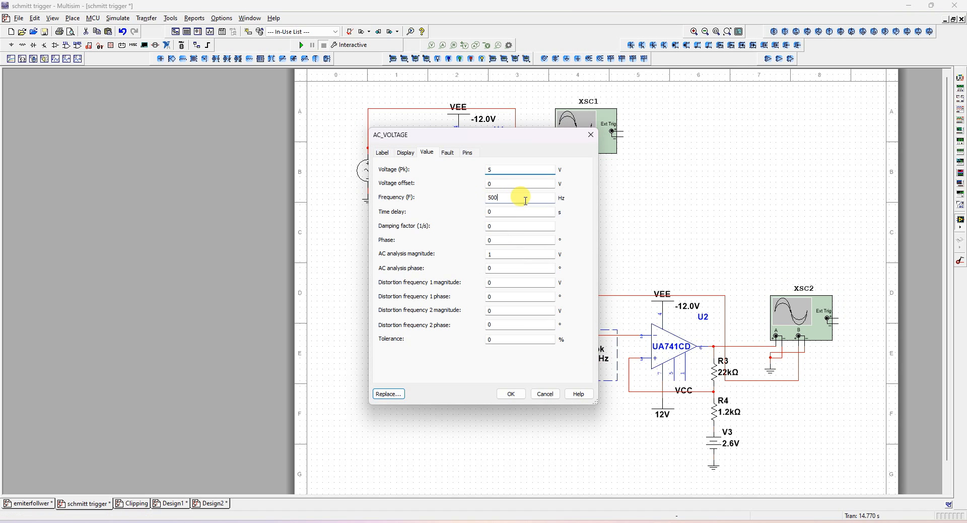
key(BackSpace)
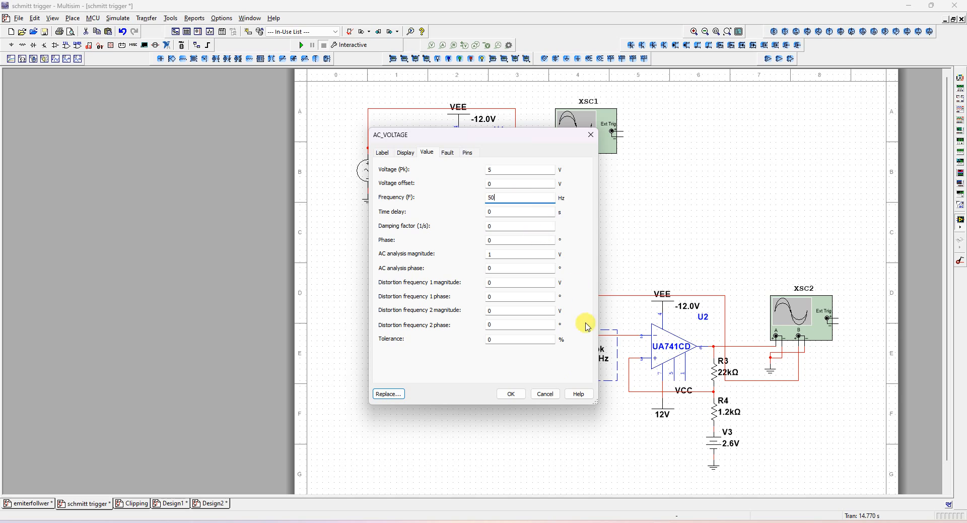
click(511, 394)
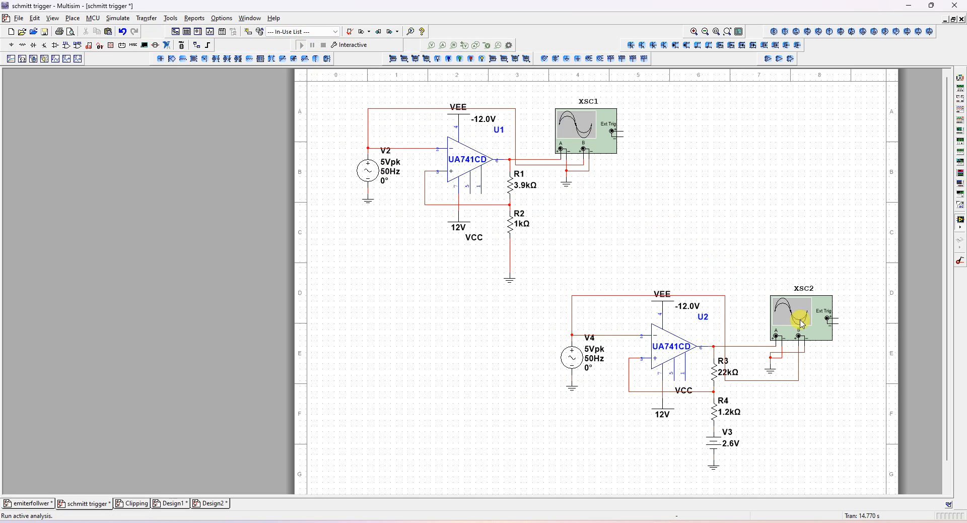
Step: Run the simulation, display XSC2's hysteresis curve in A/B mode with a Single trigger, and close the oscilloscope
double_click(801, 328)
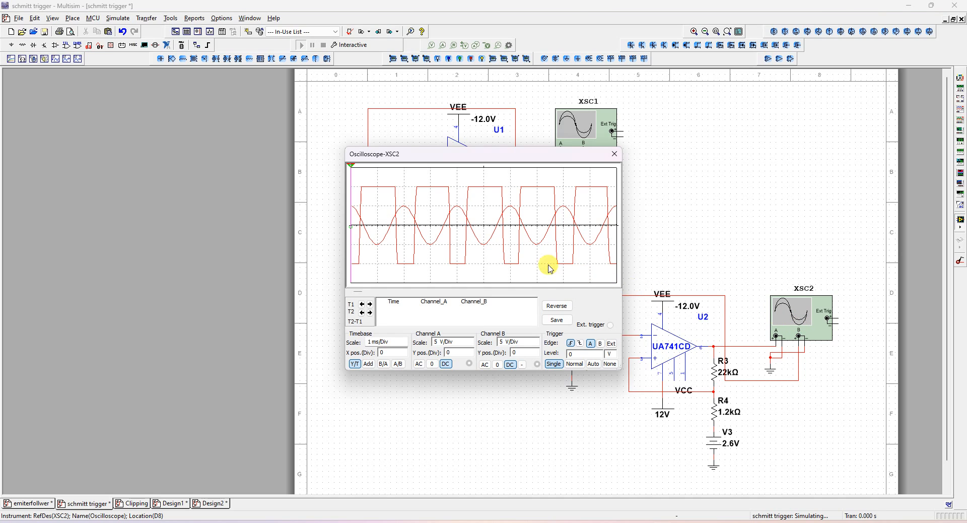
click(383, 363)
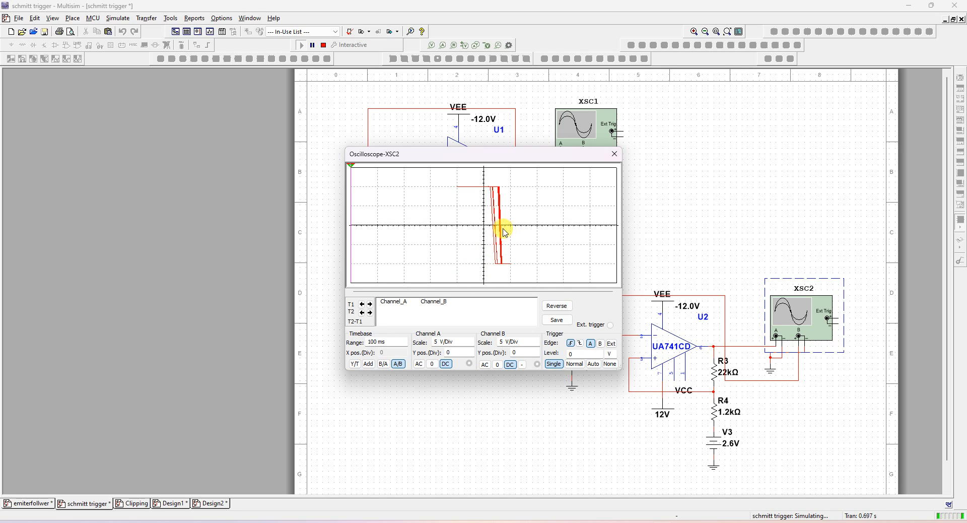
click(553, 364)
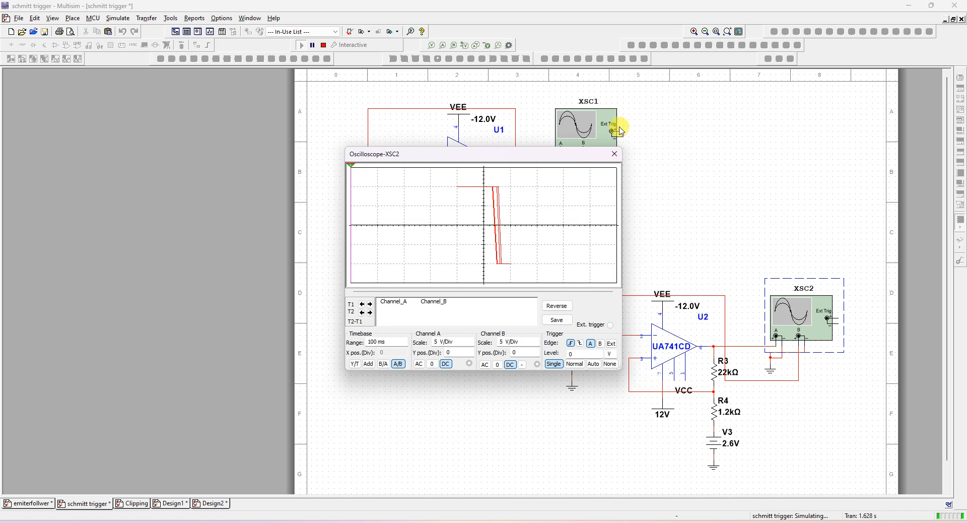
click(614, 153)
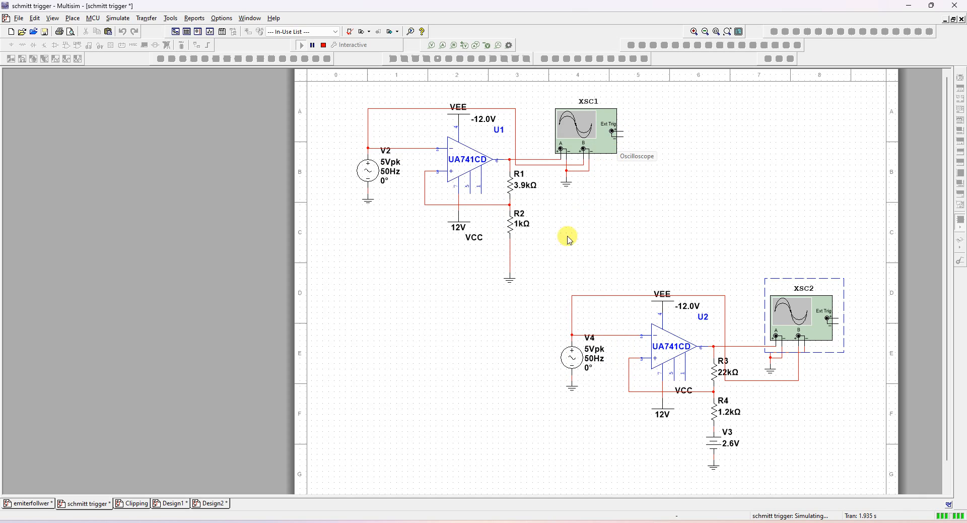
Step: Set the frequency of AC source V4 to 10 Hz and restart the simulation
click(595, 351)
double_click(593, 352)
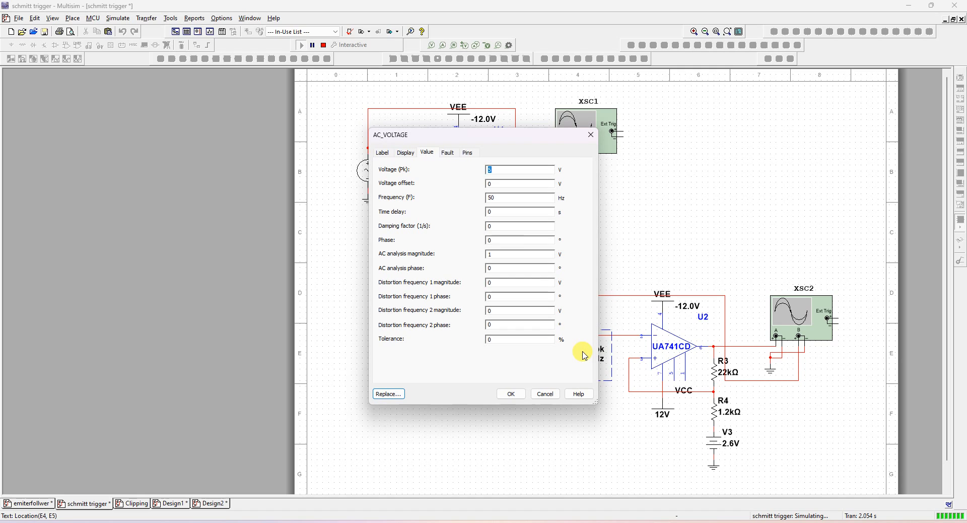
click(497, 201)
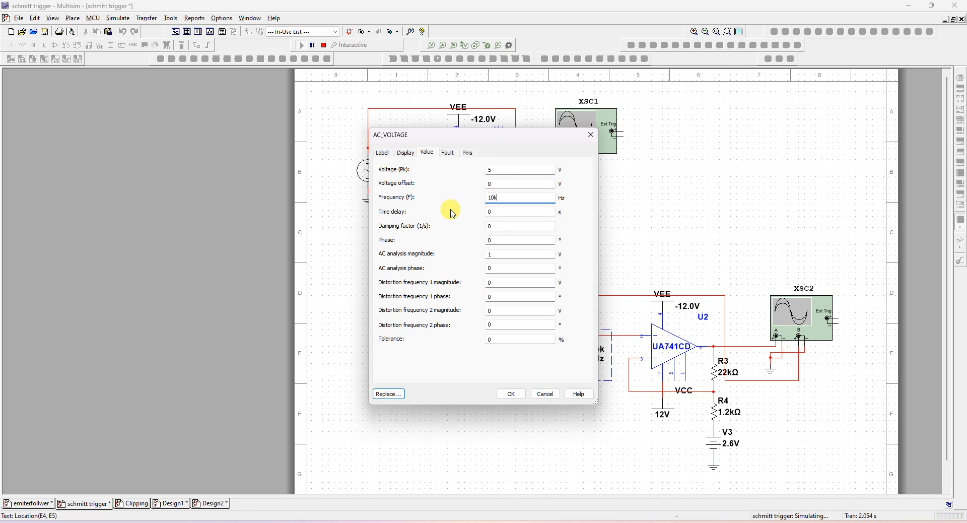
click(511, 393)
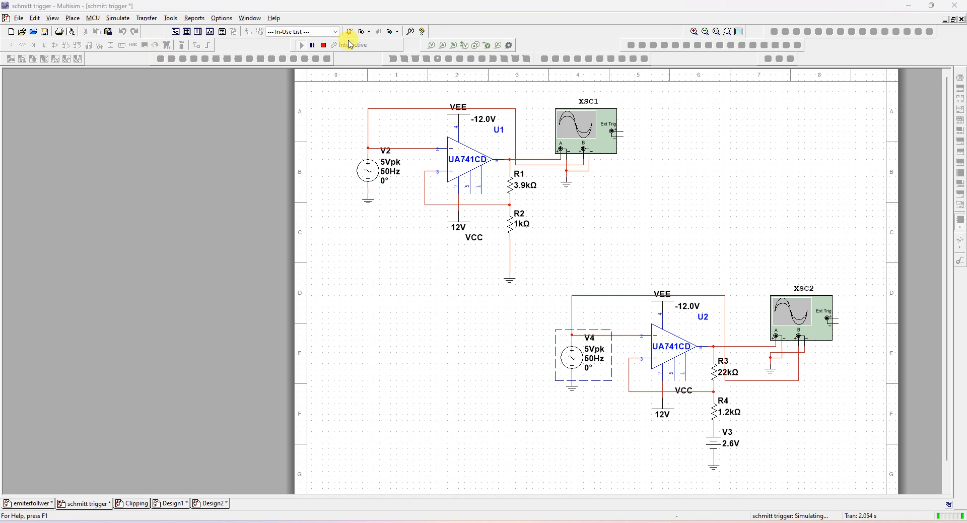
click(616, 281)
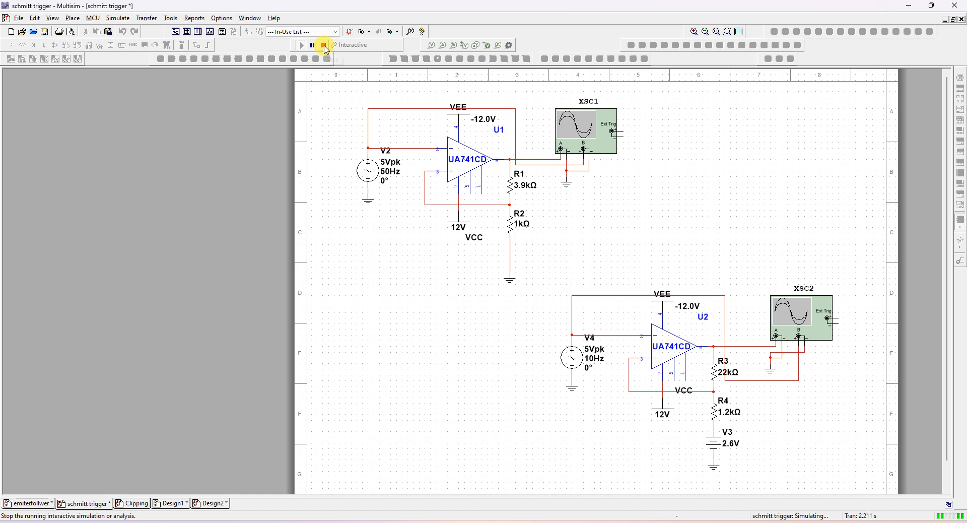
click(324, 46)
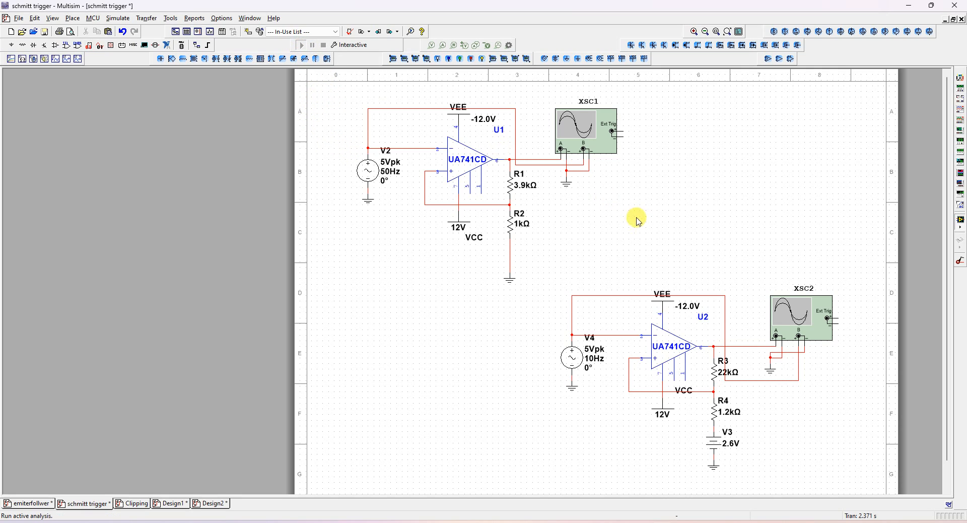
Step: Reopen XSC2 and raise the timebase range of its A/B hysteresis display to 5 s
double_click(791, 316)
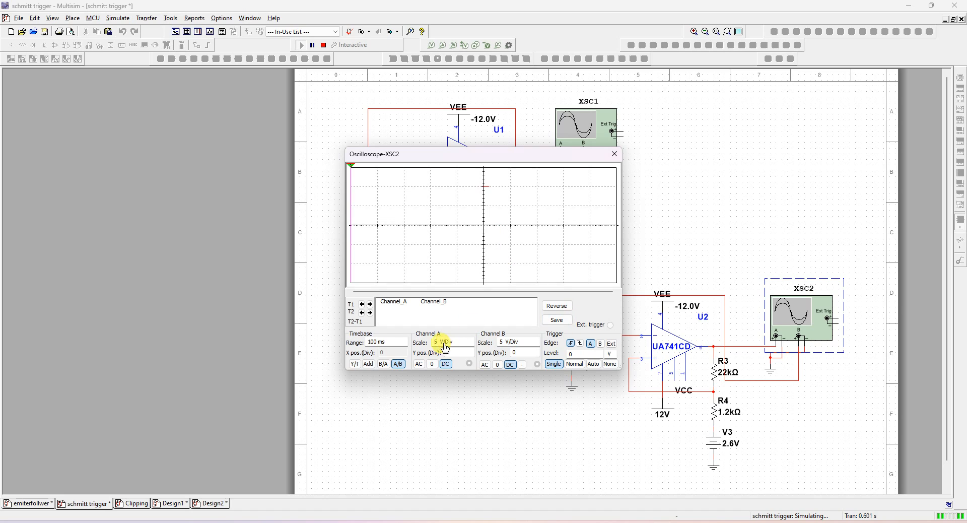
click(398, 345)
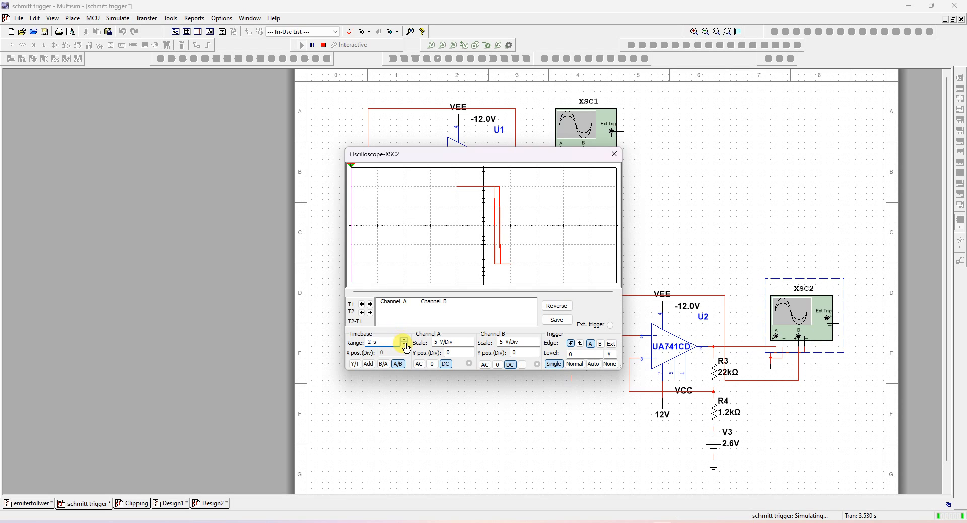
click(404, 344)
click(405, 342)
click(405, 342)
click(405, 342)
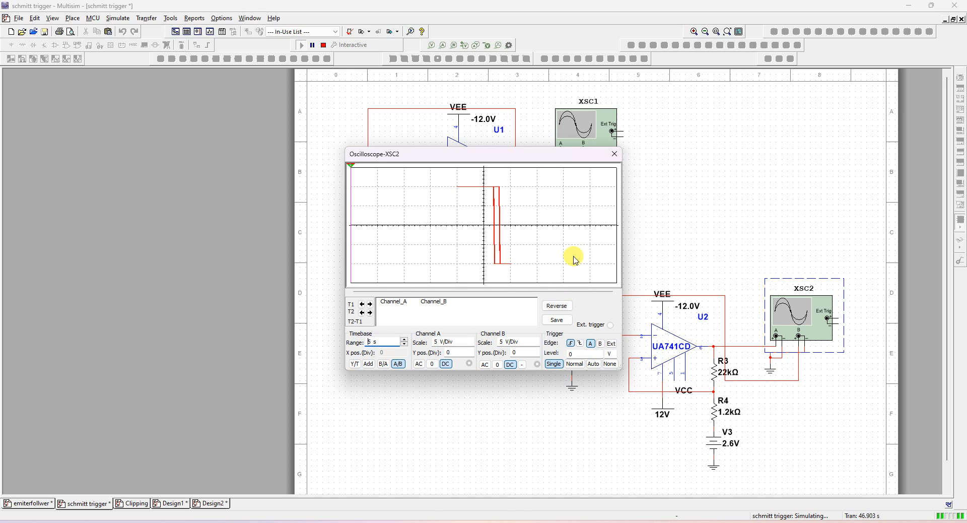
Step: Switch to Nitro Pro, highlight the 3V UTP and -2V LTP in the with-reference-voltage design heading, and return to Multisim
key(alt+Tab)
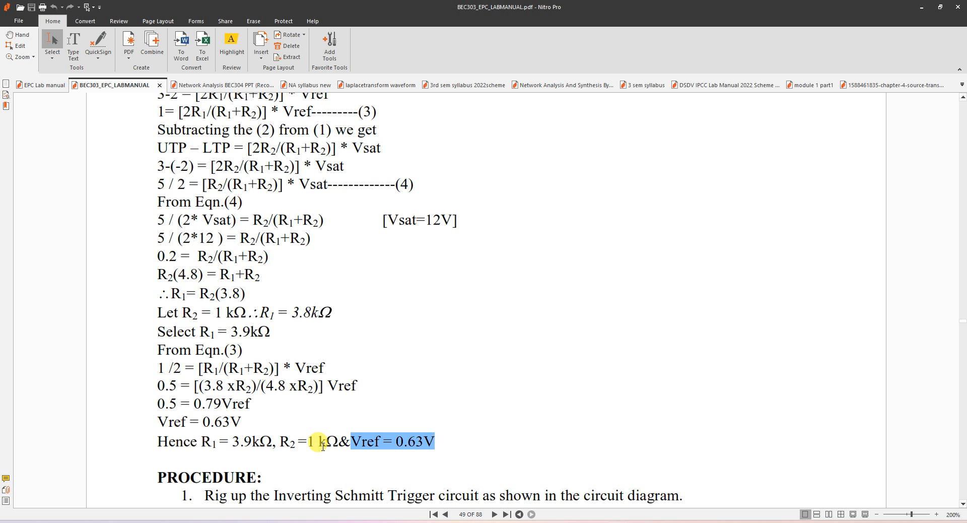
scroll(333, 242, up, 4)
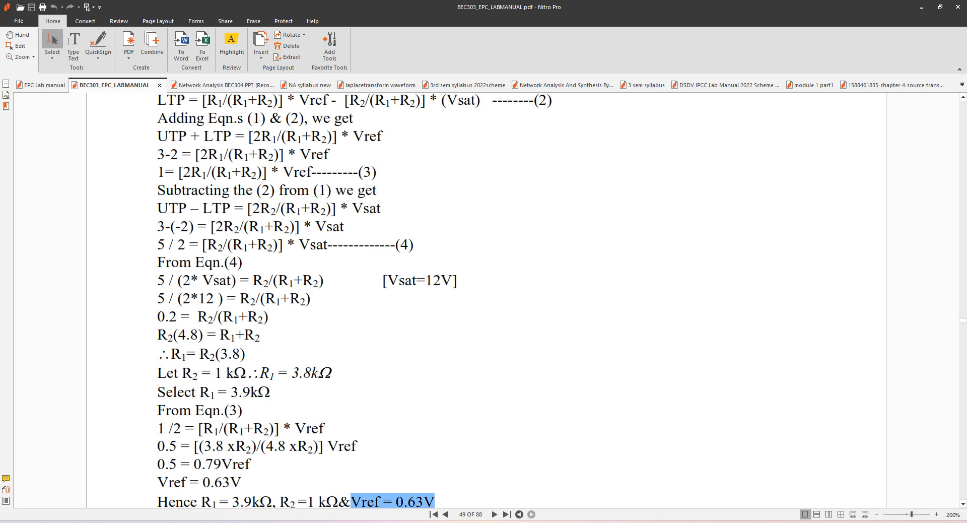
scroll(333, 242, up, 2)
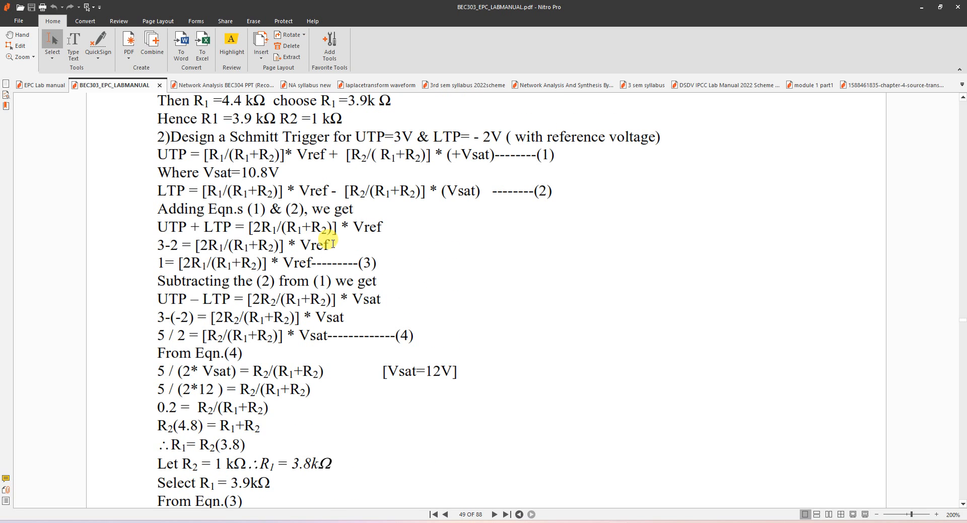
drag(393, 167, 505, 168)
key(alt)
key(alt+Tab)
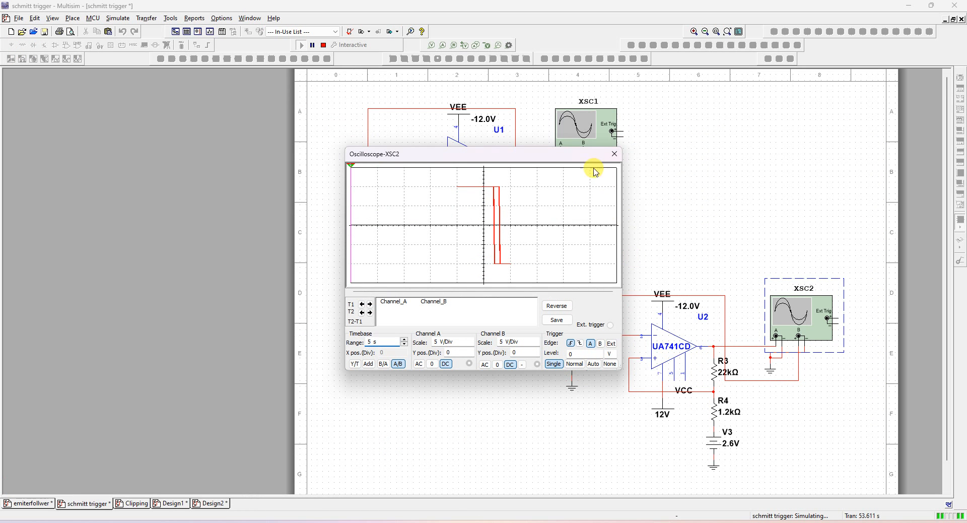
Step: Close XSC2 and compare the second circuit's V3 value with the R1, R2 and Vref results in the Nitro Pro lab manual
click(613, 153)
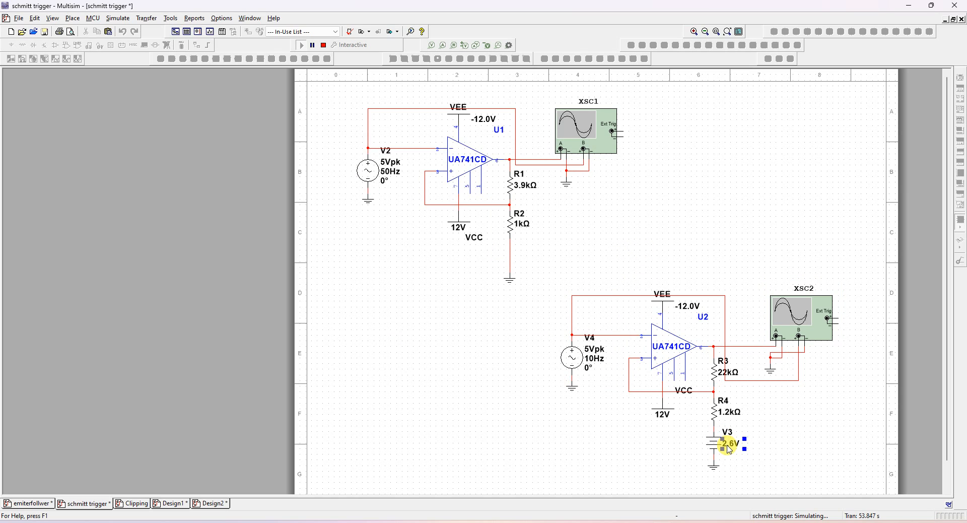
key(alt+Tab)
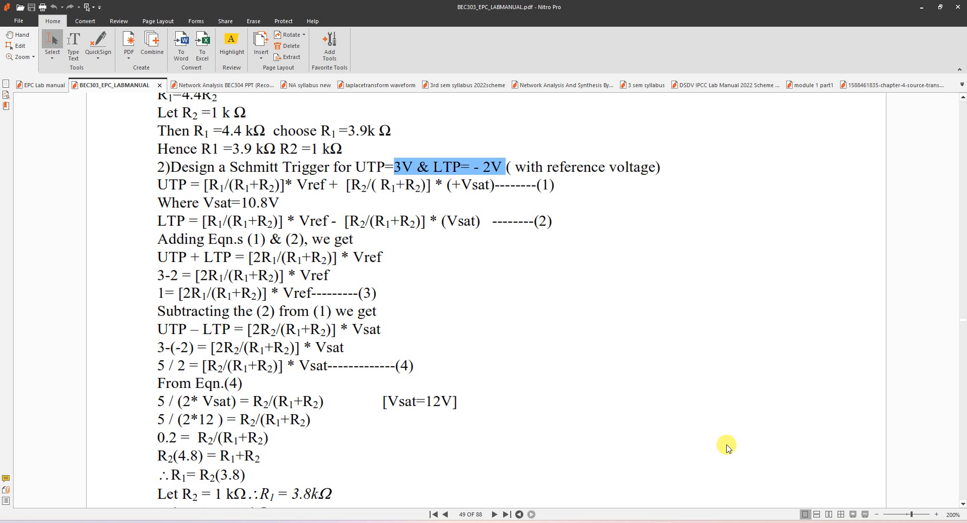
scroll(483, 302, down, 3)
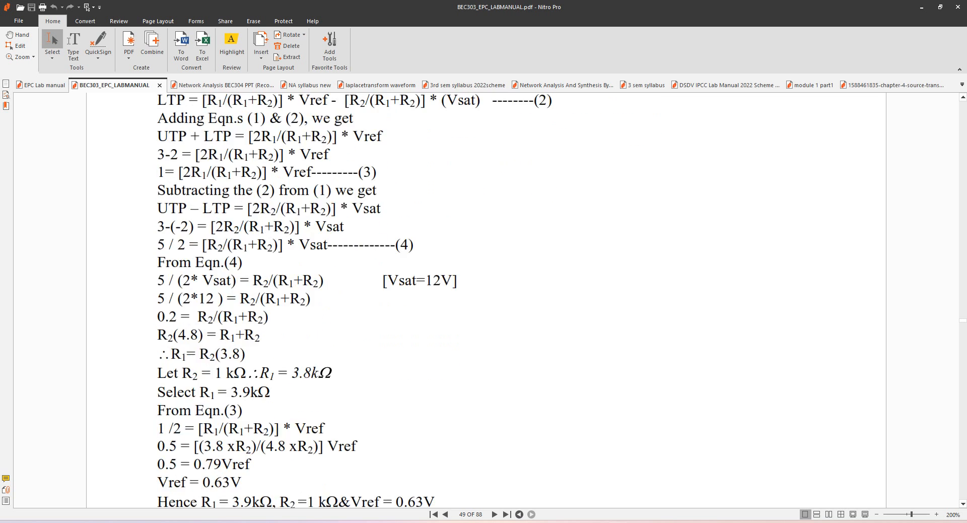
scroll(393, 471, down, 1)
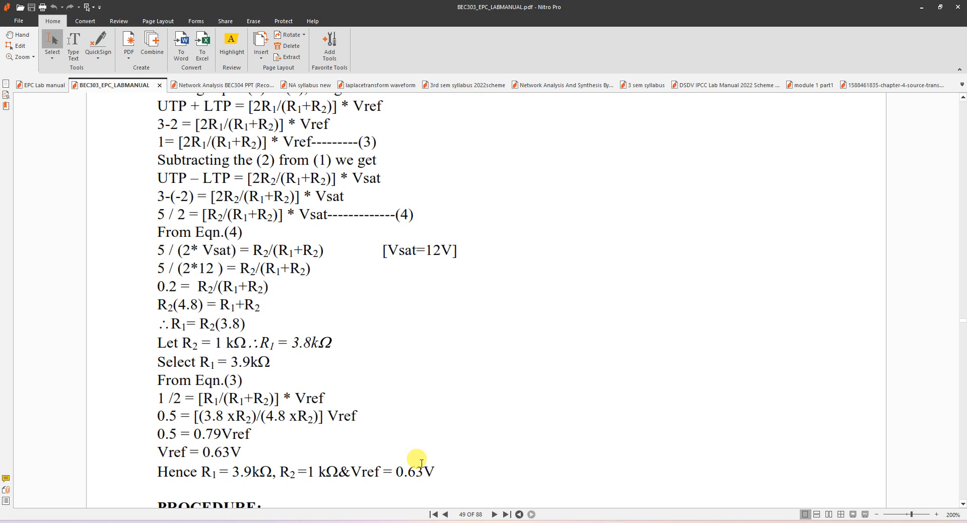
key(alt+Tab)
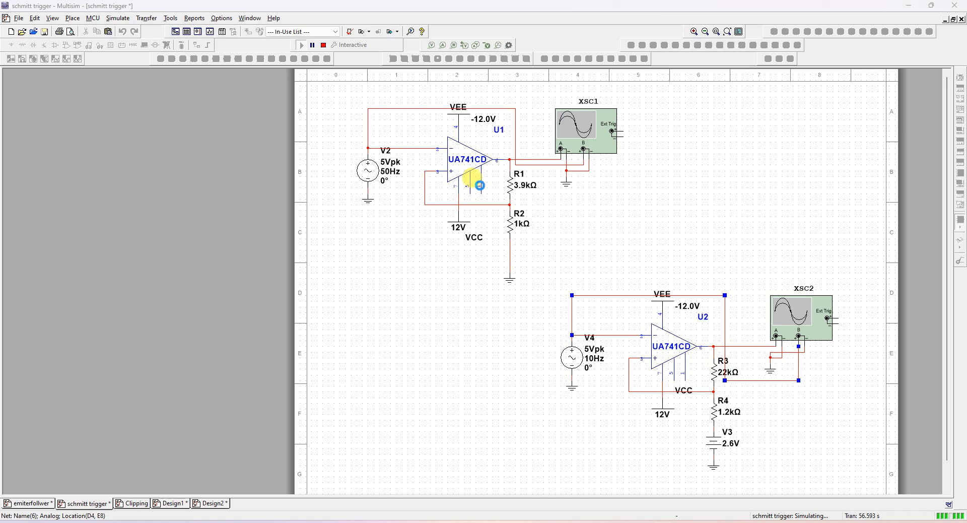
Step: Stop the simulation and set resistor R3 in the second circuit to 3.9 kΩ
double_click(496, 158)
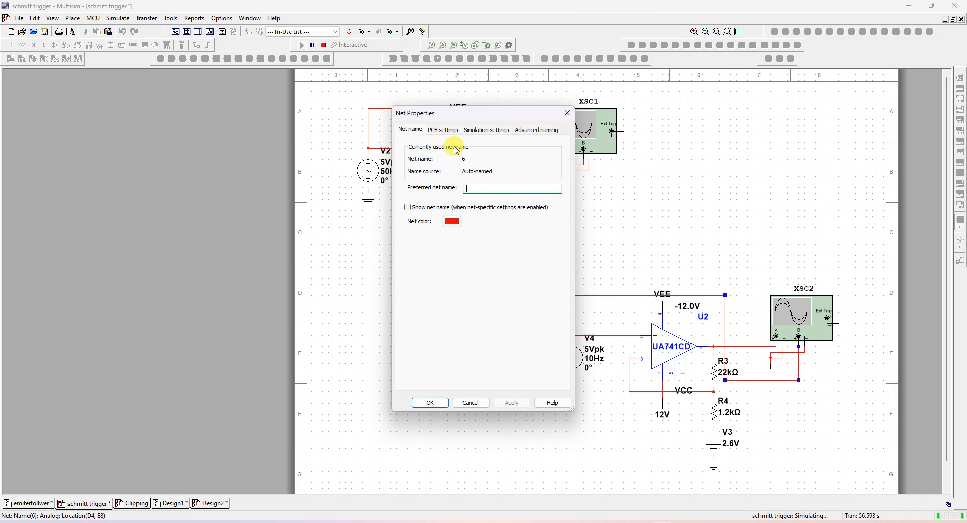
click(566, 112)
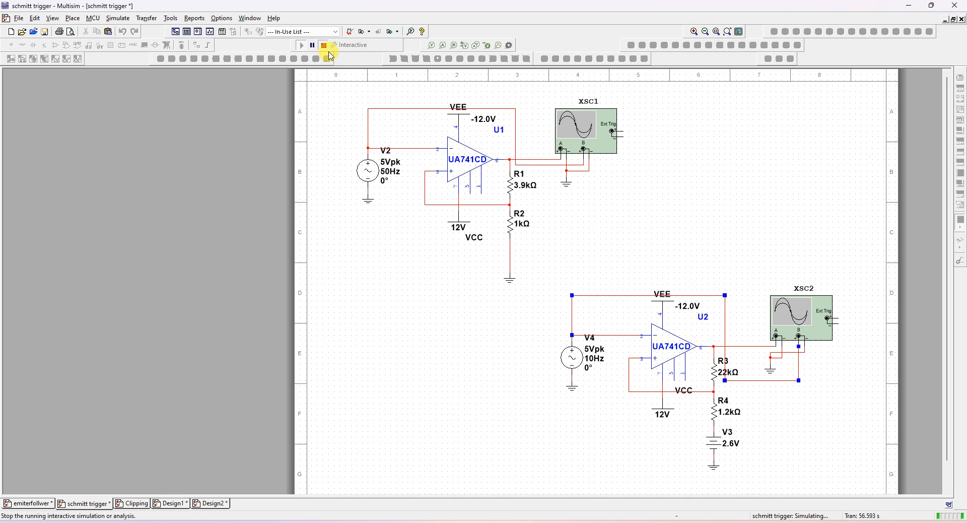
click(324, 45)
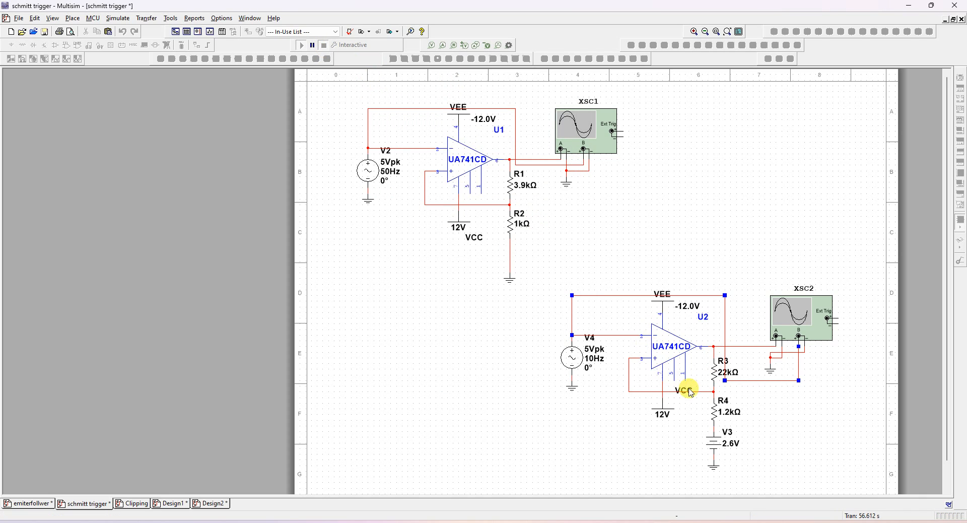
click(720, 372)
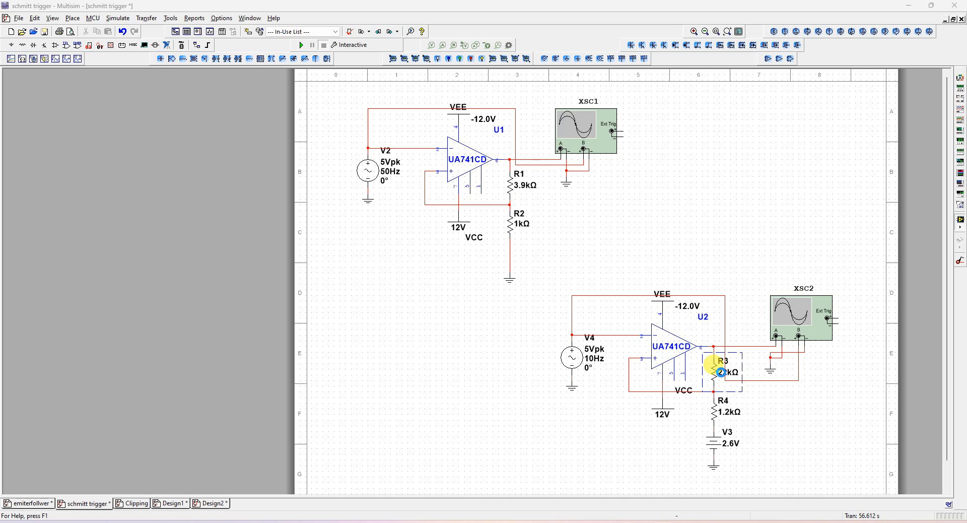
double_click(720, 372)
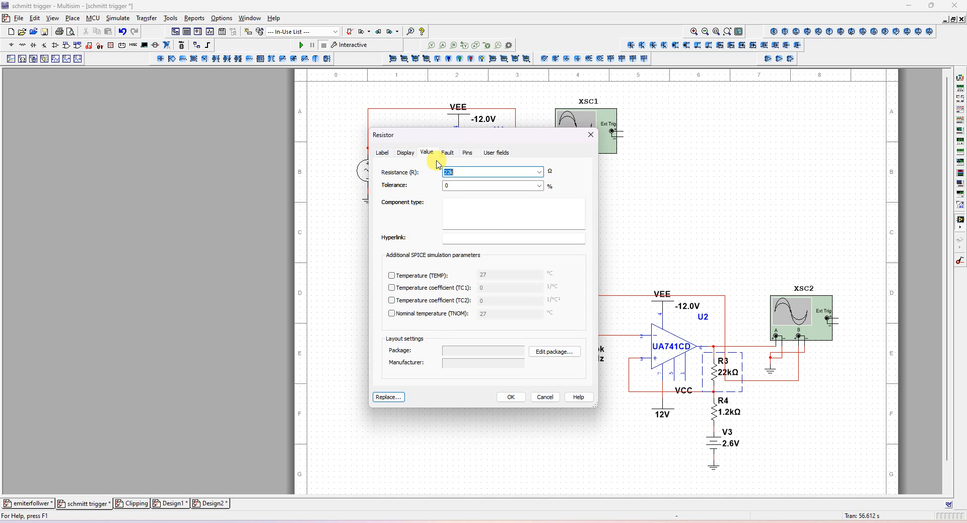
text(3)
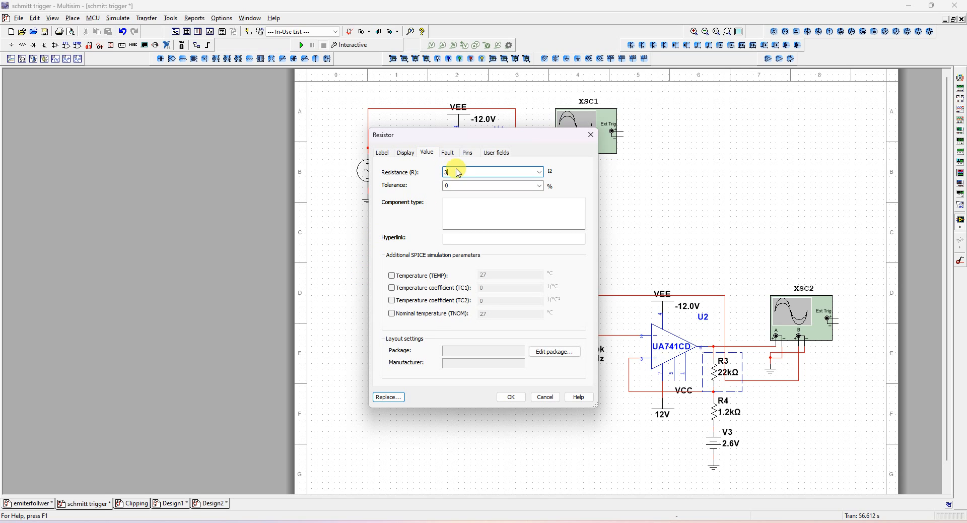
text(.9k)
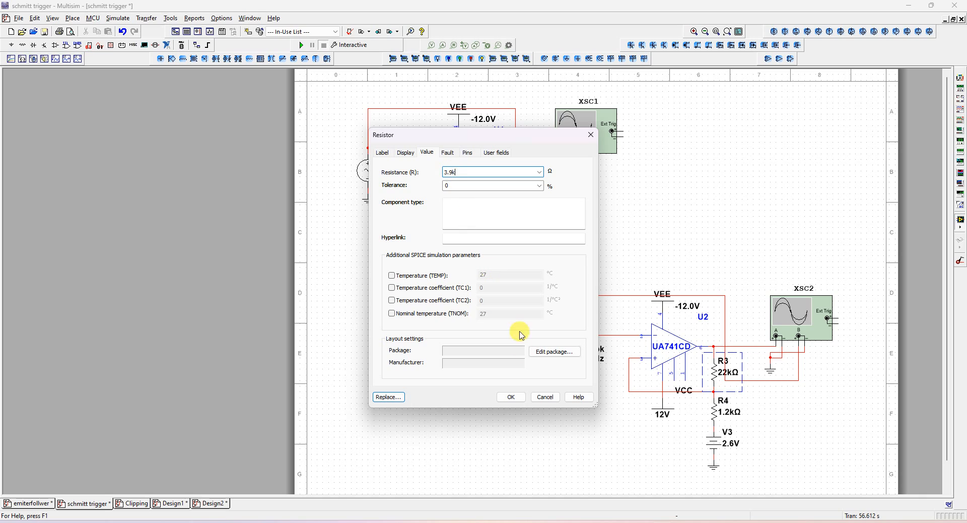
click(511, 396)
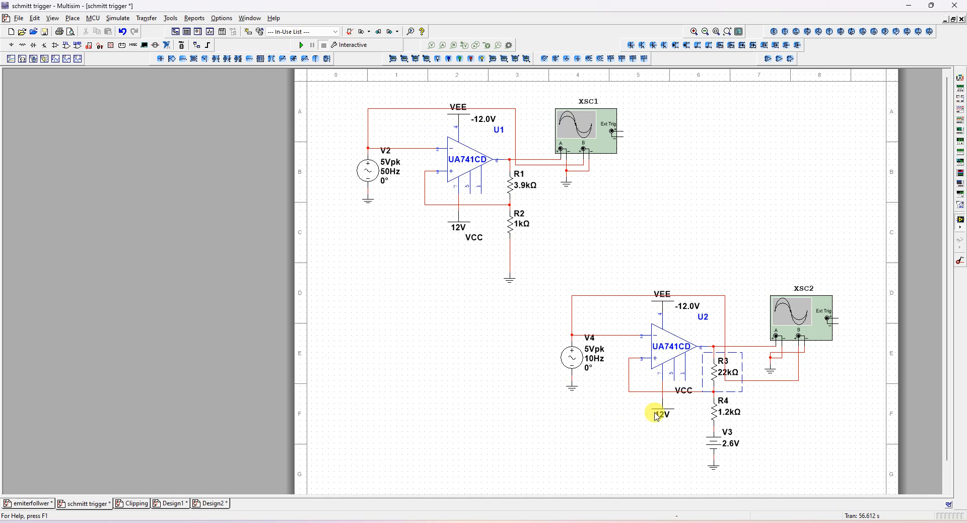
Step: Set the second circuit's DC reference source V3 to 0.63 V and resistor R4 to 1 kΩ
click(730, 442)
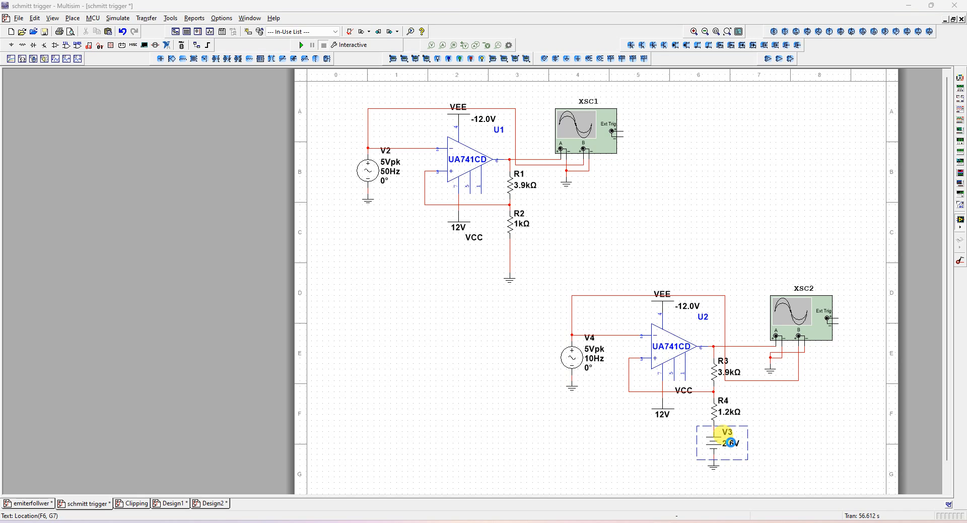
double_click(730, 442)
text(0)
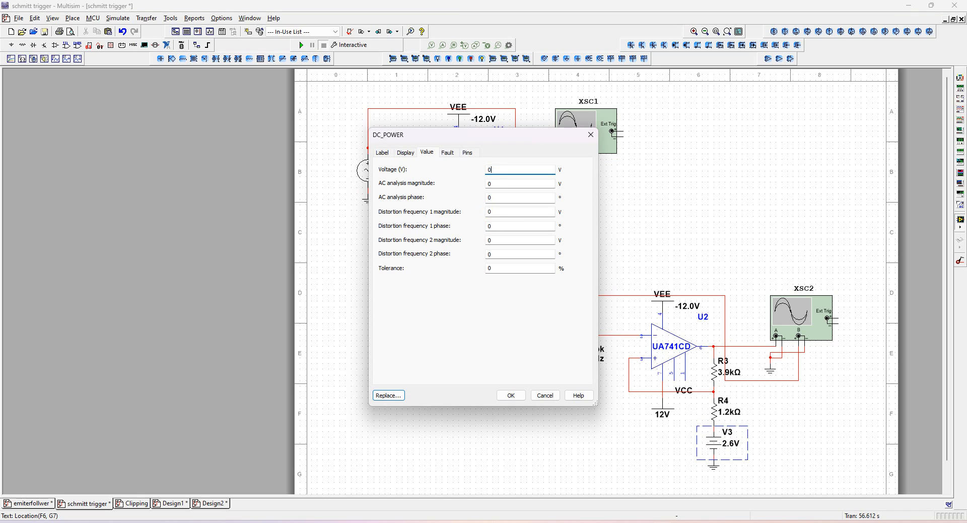
text(.63)
click(510, 395)
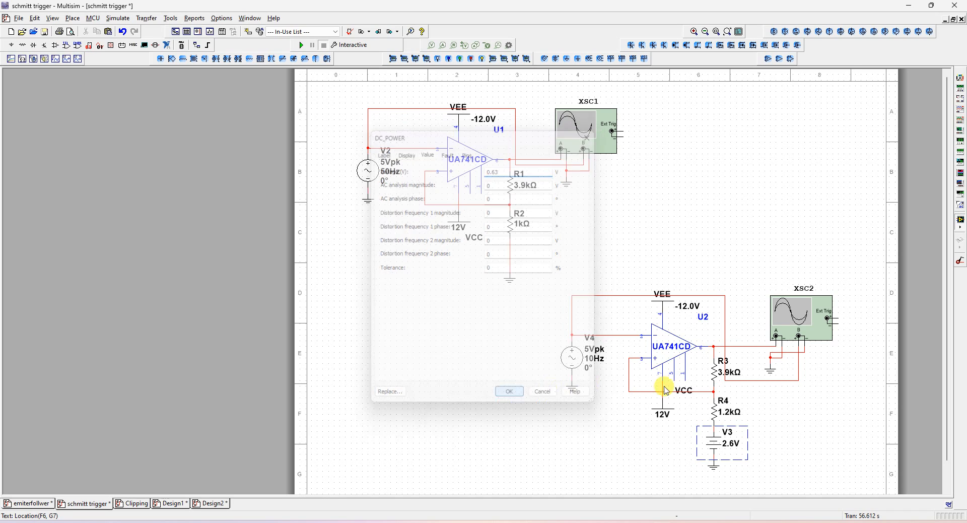
double_click(724, 411)
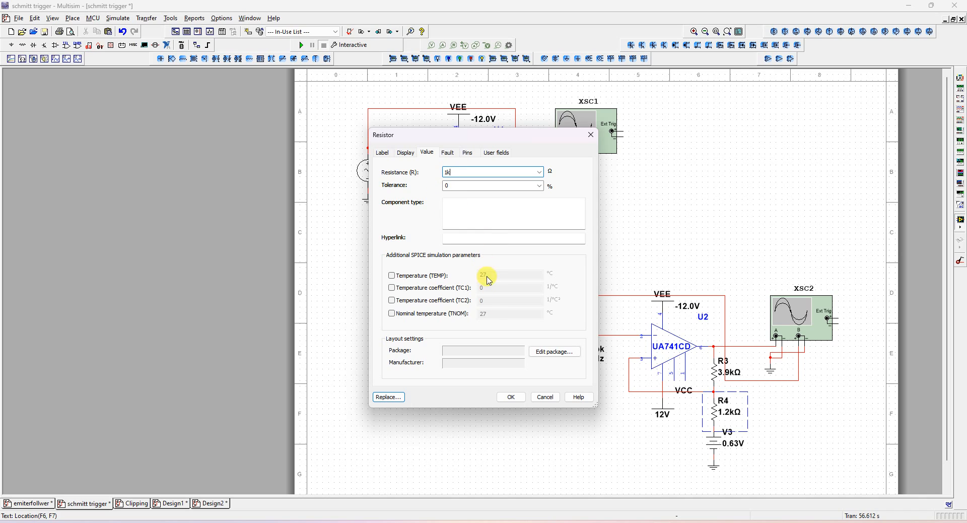
click(499, 397)
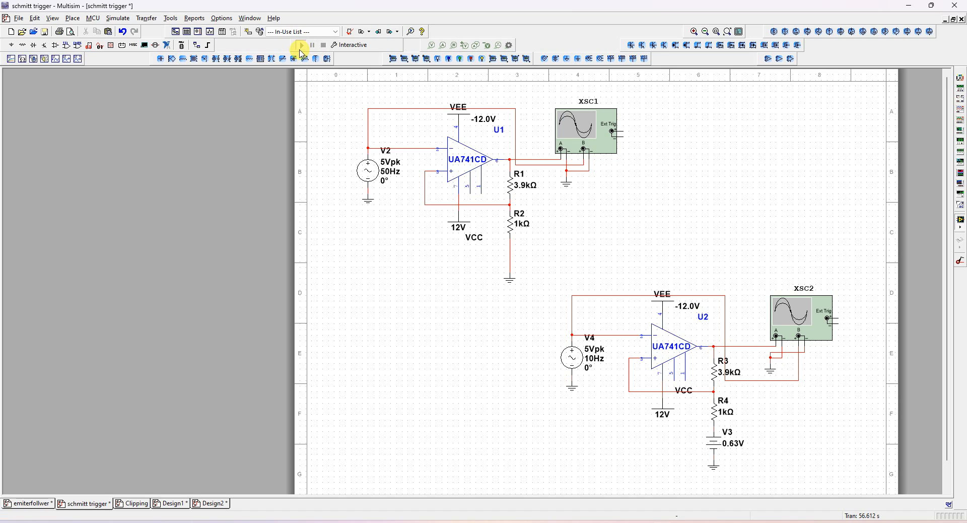
Step: Run the simulation and open oscilloscope XSC2 to view the second circuit's hysteresis curve
click(301, 46)
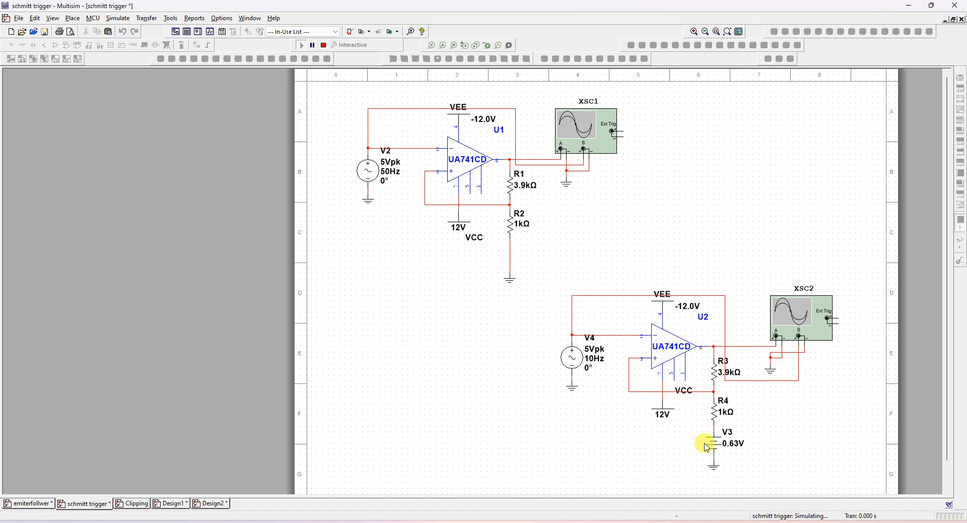
double_click(783, 312)
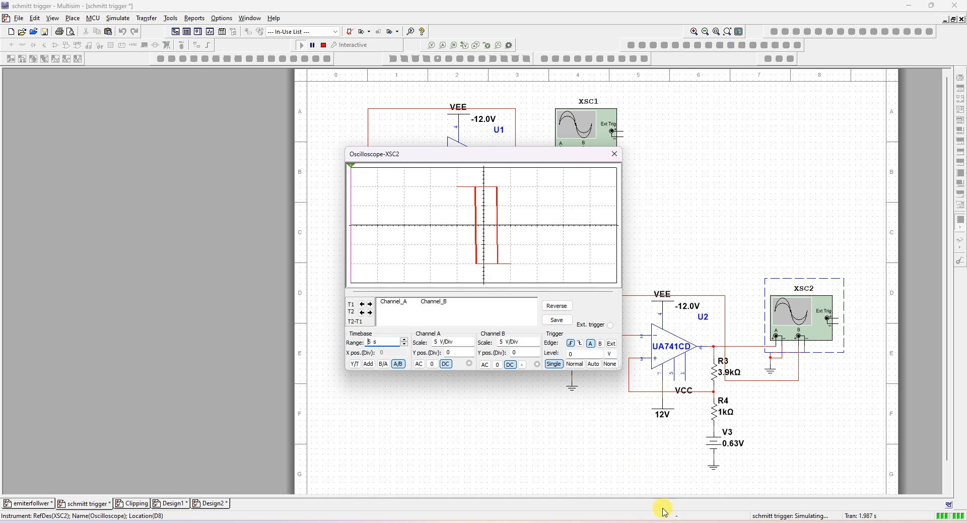
Step: Switch to the lab manual in Nitro Pro and check the UTP and LTP values in the with-reference-voltage design heading
mouse_move(617, 522)
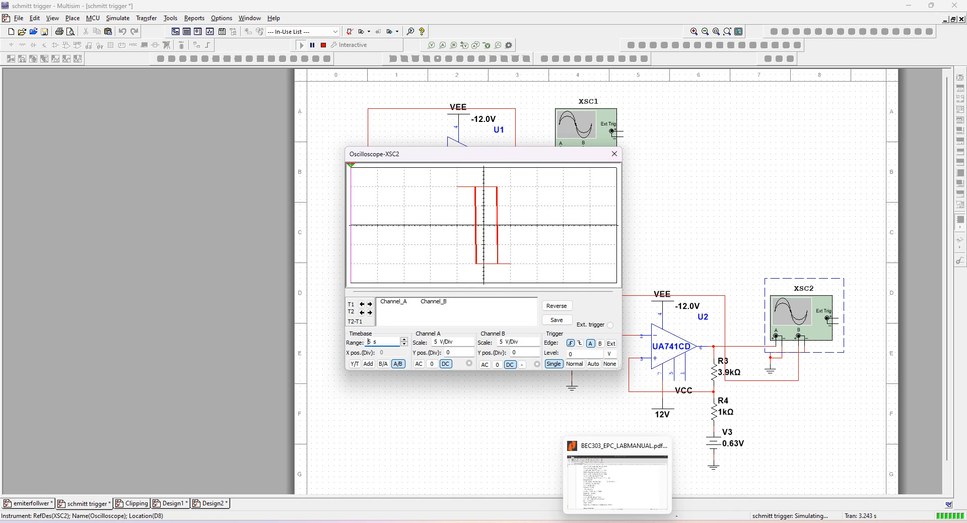
click(589, 473)
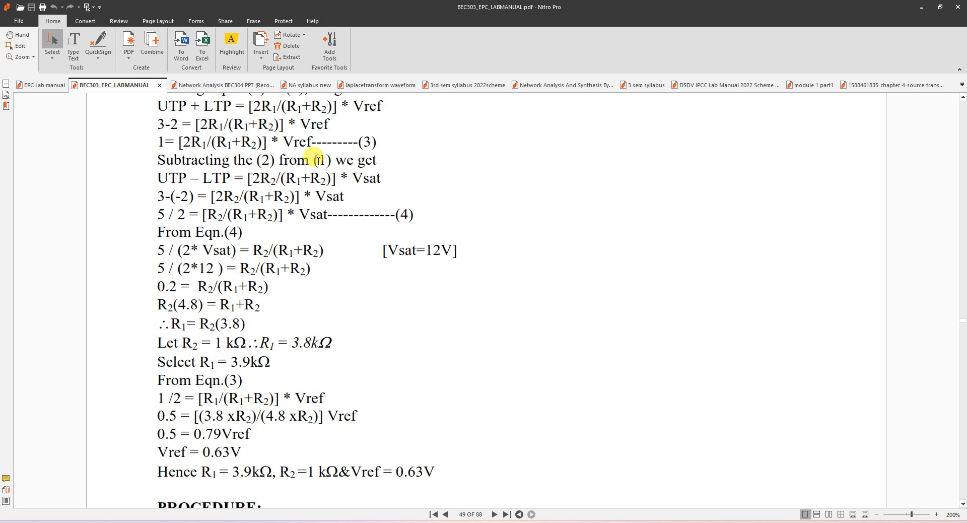
scroll(486, 300, up, 3)
scroll(434, 154, up, 1)
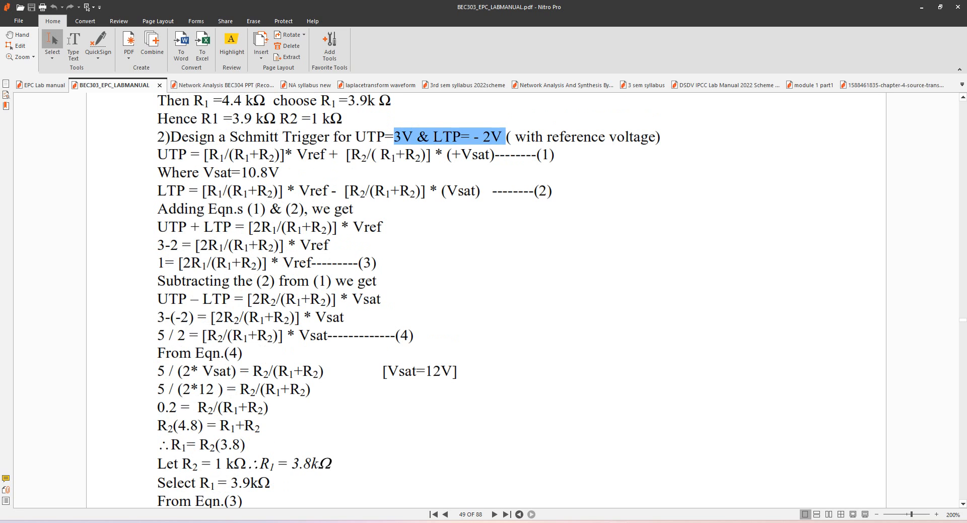